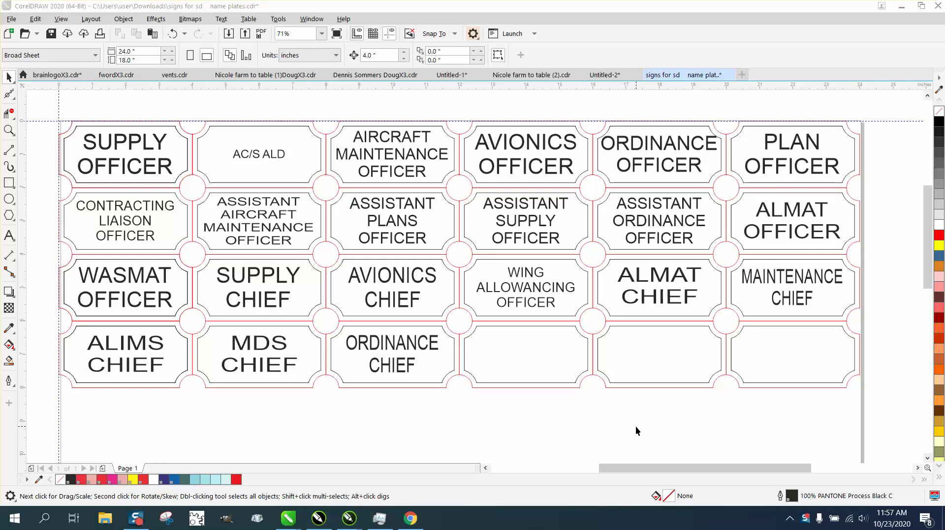
- Check the plate lettering sizes, then add an 'ABC' text and enlarge it to about 221 pt
left_click(409, 175)
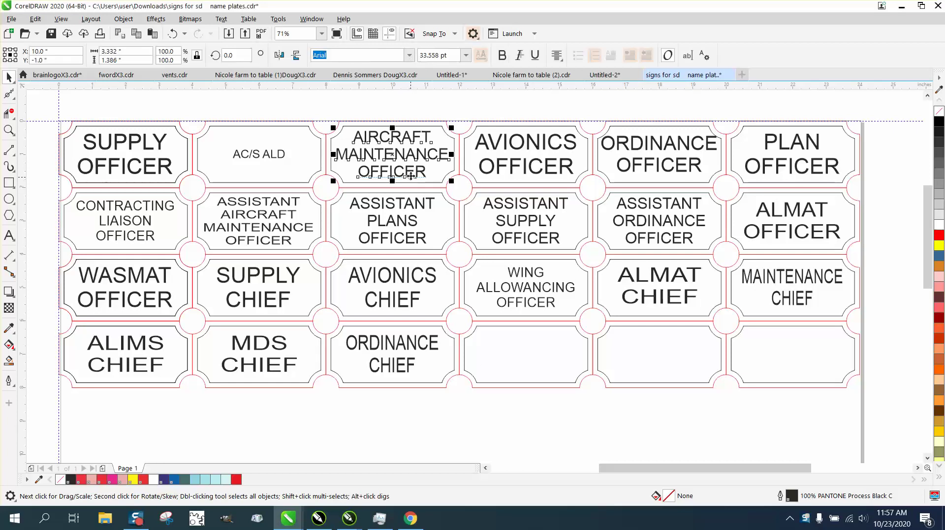
left_click(292, 216)
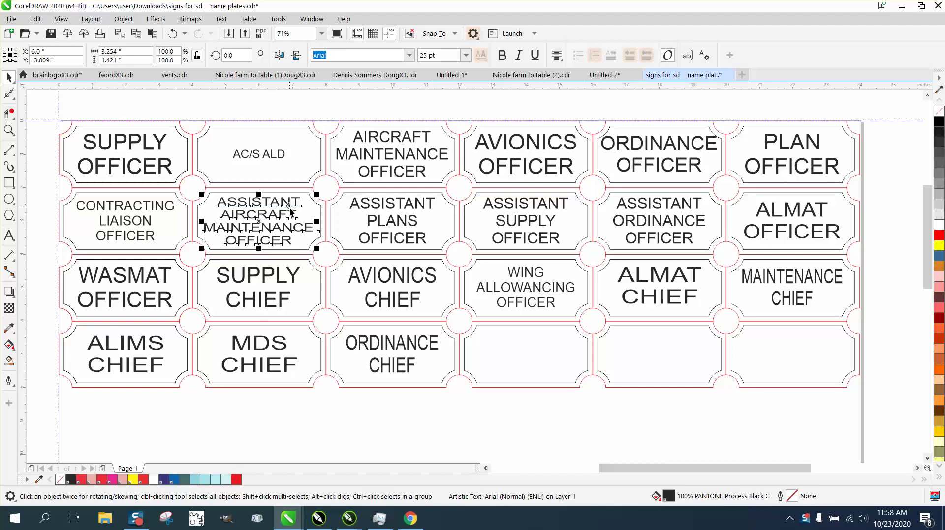
scroll(290, 211, "down", 2)
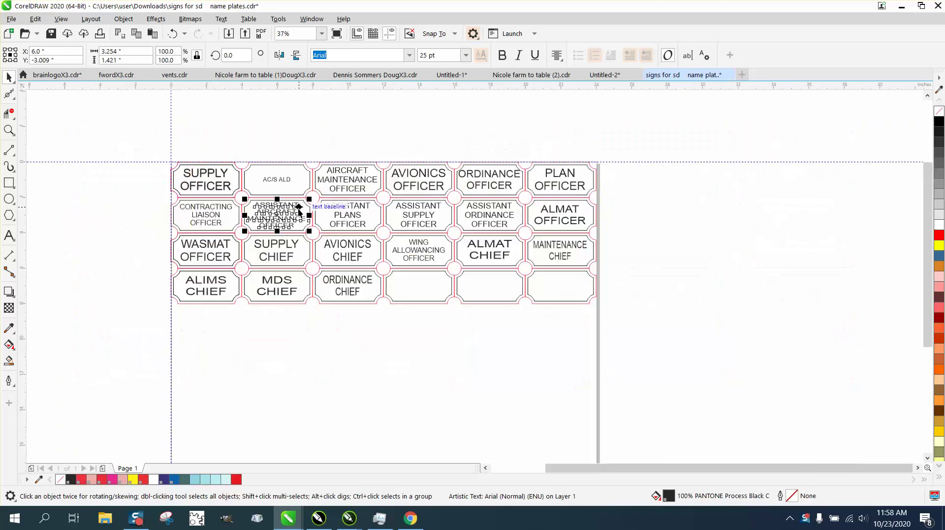
left_click(9, 235)
left_click(43, 246)
type("AB")
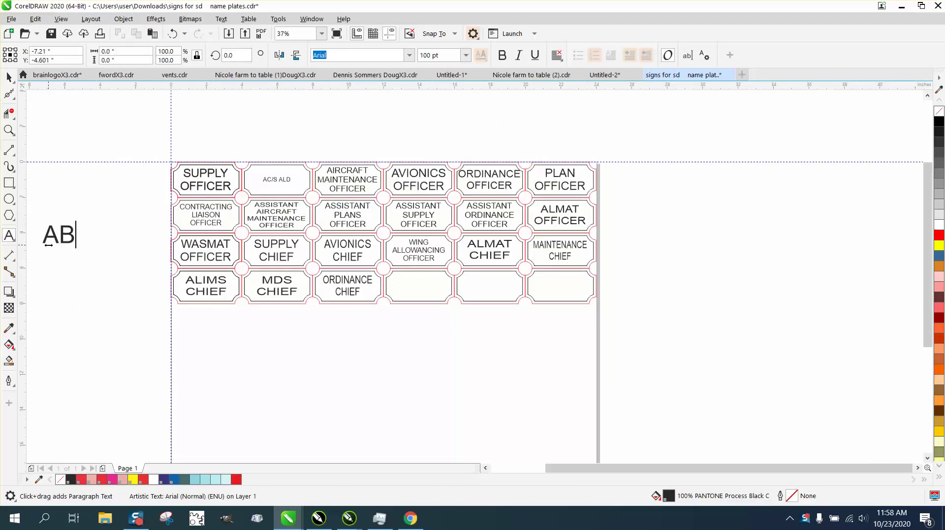
type("C")
key("Escape")
left_click_drag(96, 222, 158, 186)
- Add a second 'ABC' text below the large one
left_click(58, 297)
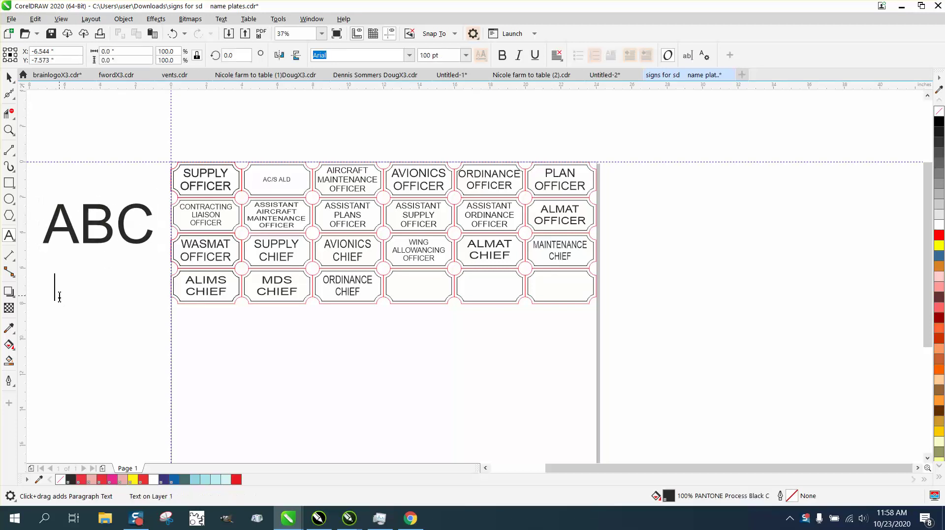
type("AC=")
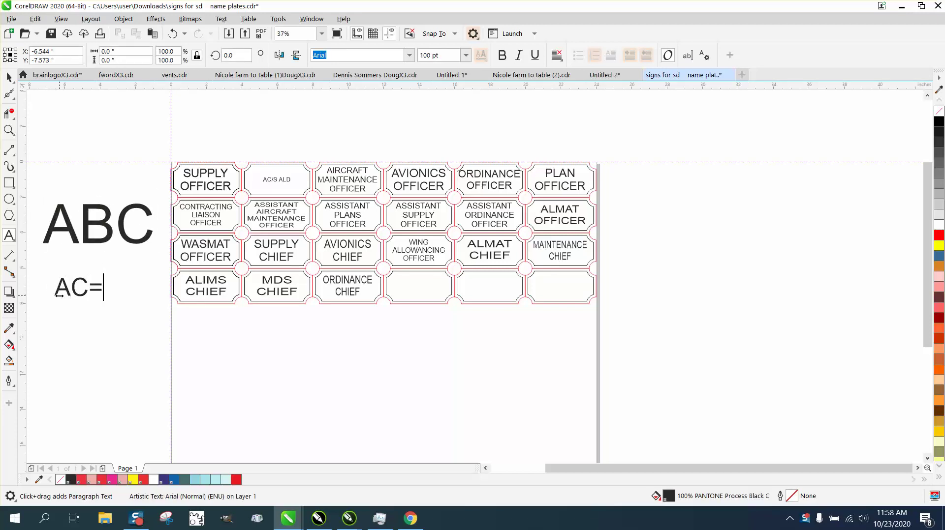
type("BC")
key("BackSpace")
key("BackSpace")
key("BackSpace")
key("BackSpace")
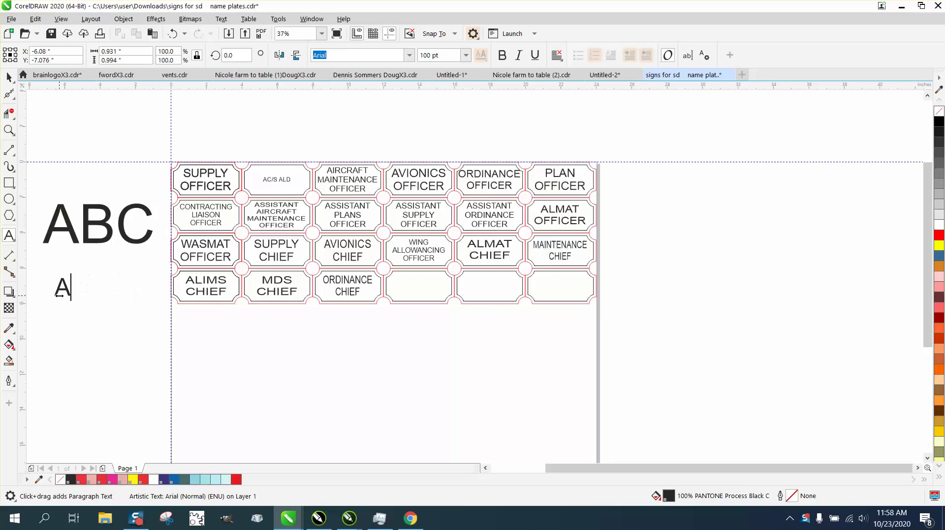
type("BC")
left_click(9, 78)
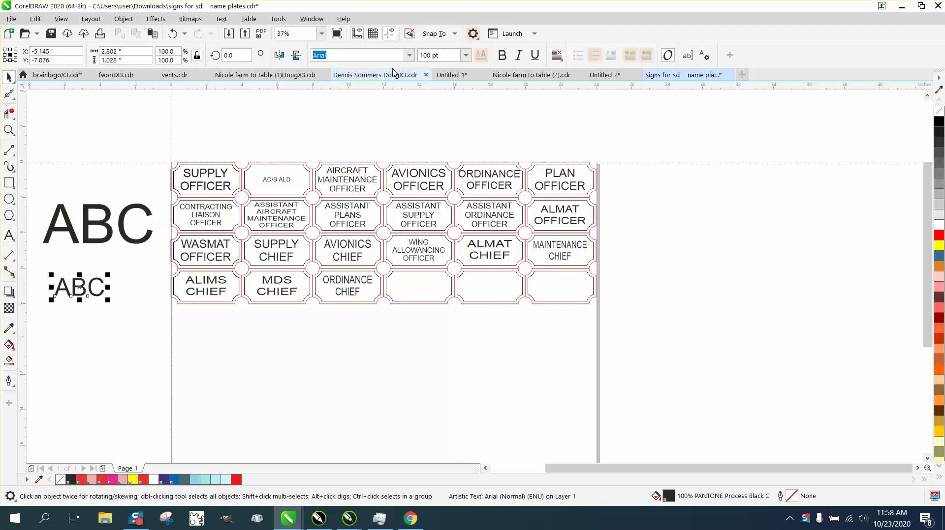
- Set both ABC texts to 25 pt and place one below the other
left_click(436, 55)
type("25")
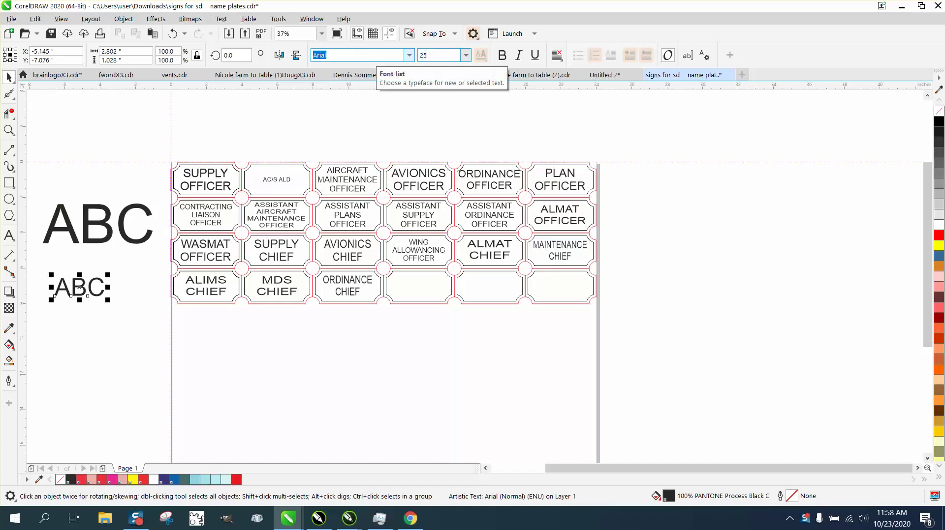
key("Return")
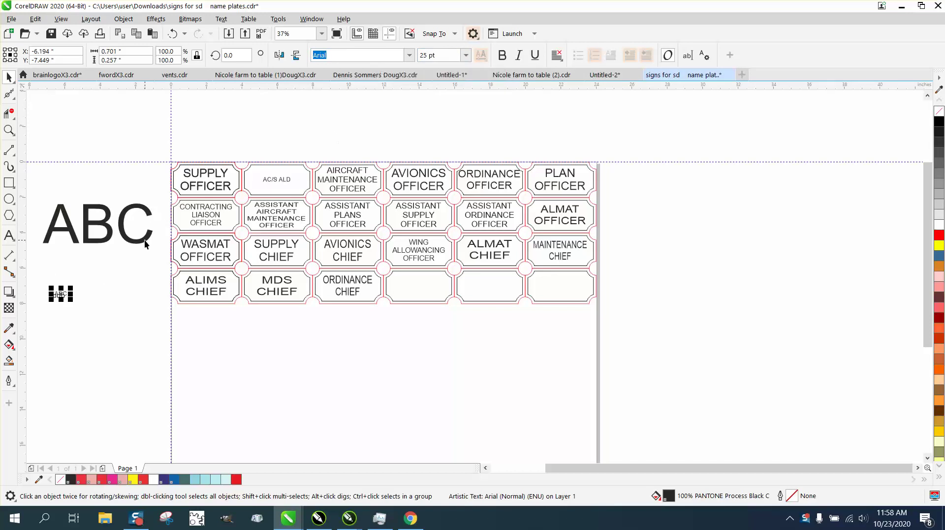
left_click(143, 241)
left_click(435, 55)
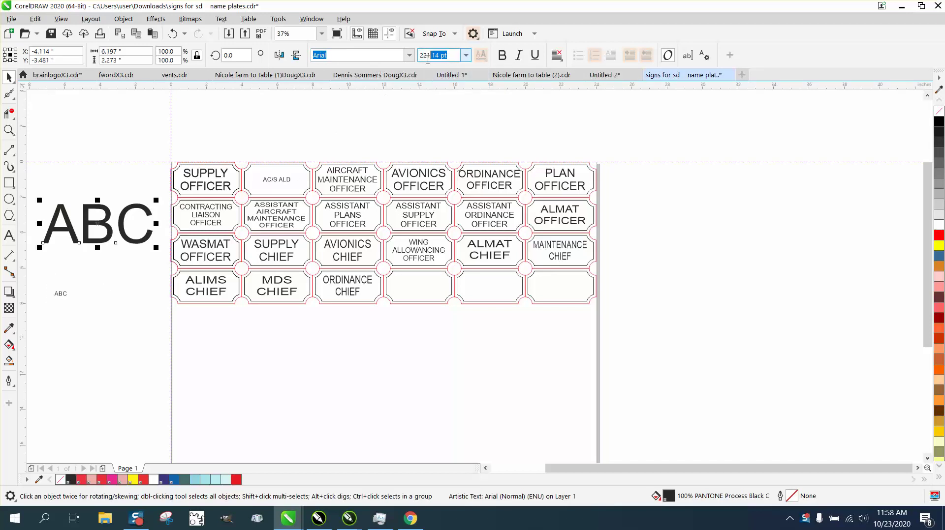
type("25")
key("Return")
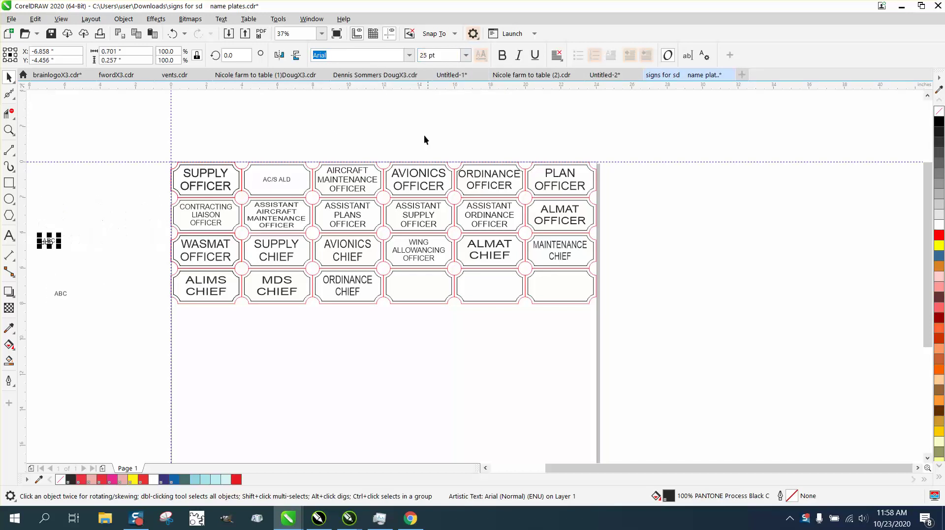
mouse_move(47, 242)
left_mouse_down()
mouse_move(70, 311)
mouse_move(57, 307)
left_mouse_up()
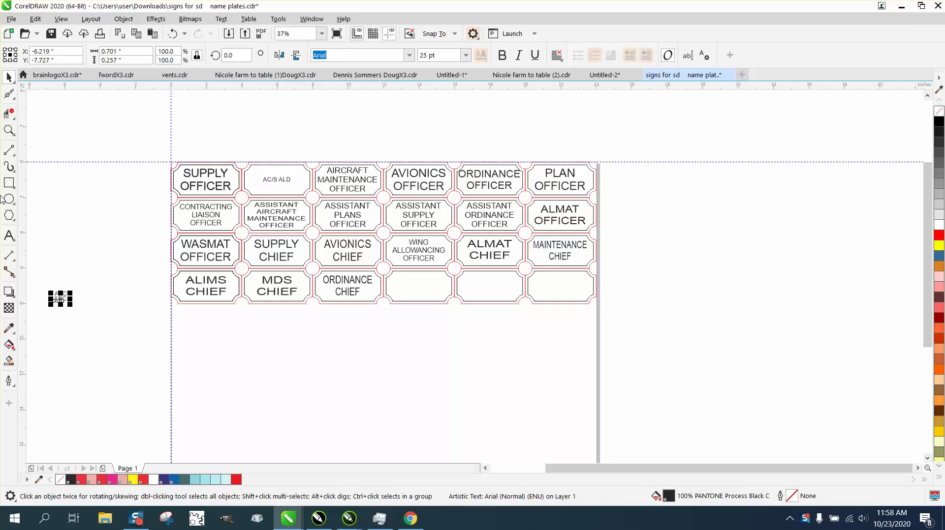
- Zoom in to compare the two ABC samples, then zoom onto the name plate sheet
left_click(9, 132)
left_click_drag(52, 288, 81, 309)
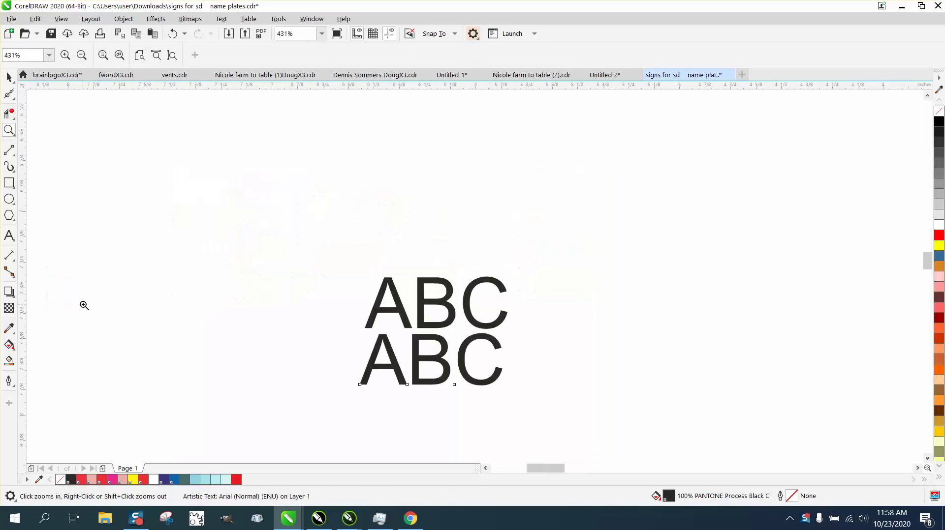
scroll(39, 238, "down", 2)
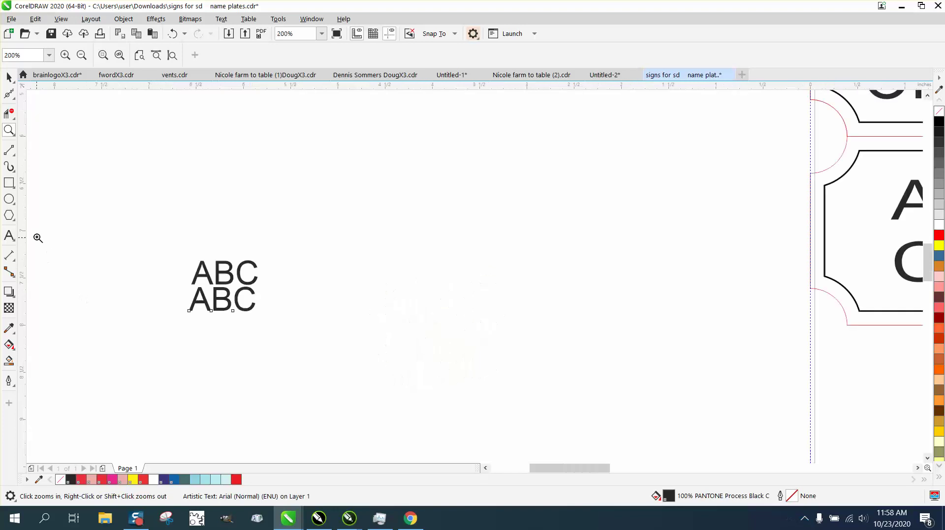
scroll(37, 237, "down", 2)
scroll(321, 167, "down", 2)
scroll(351, 166, "down", 2)
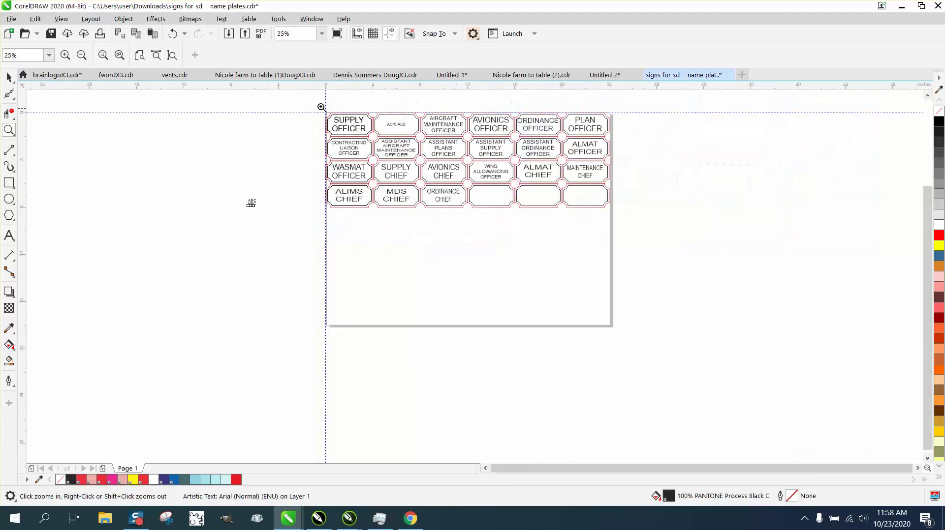
left_click_drag(321, 109, 648, 263)
scroll(205, 243, "down", 2)
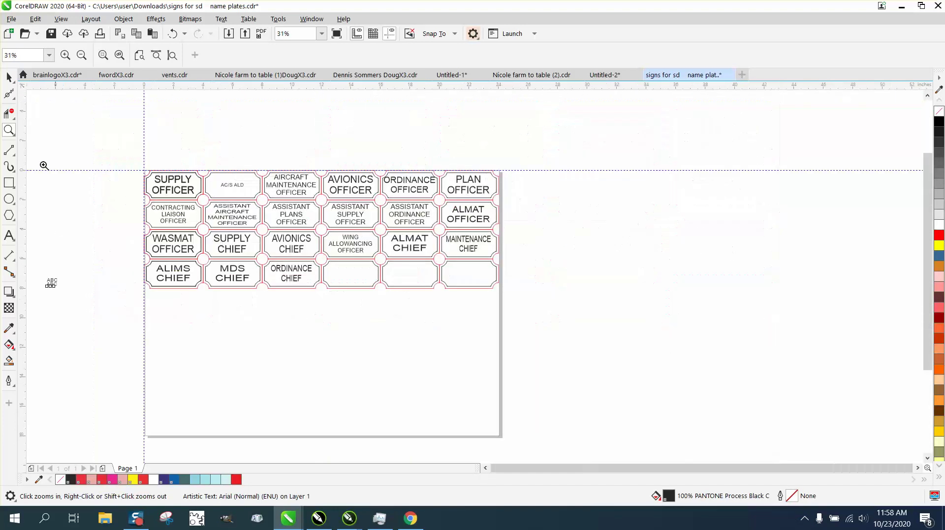
- Marquee-select and delete the ABC test texts, then zoom back in on the plates
left_click(9, 78)
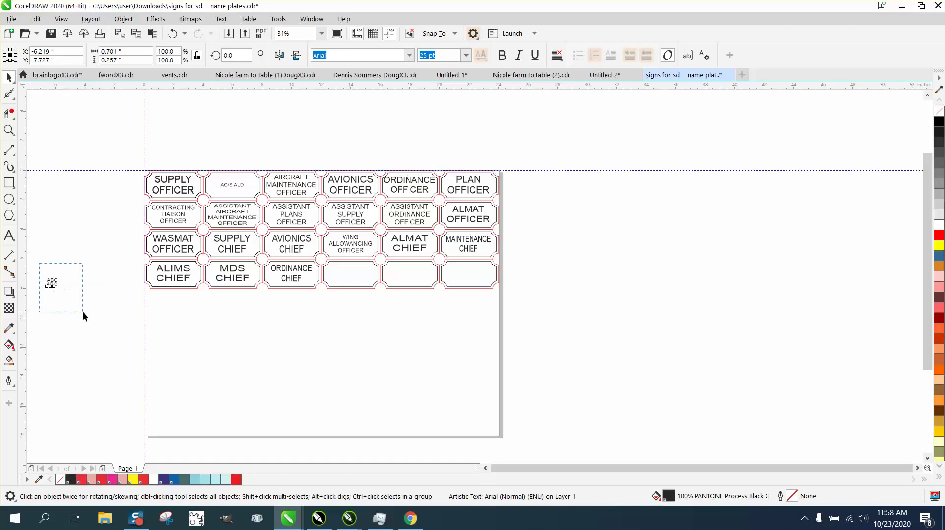
left_click_drag(41, 261, 85, 309)
key("Delete")
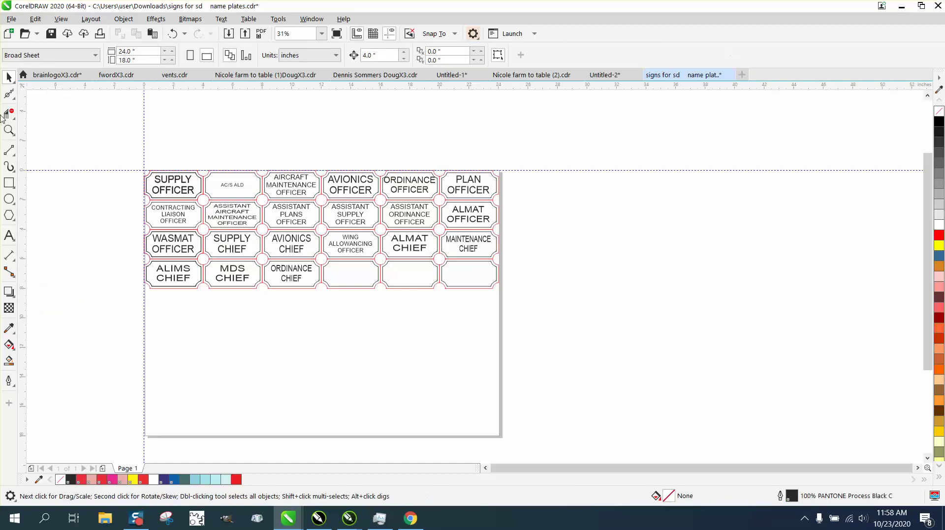
left_click(9, 130)
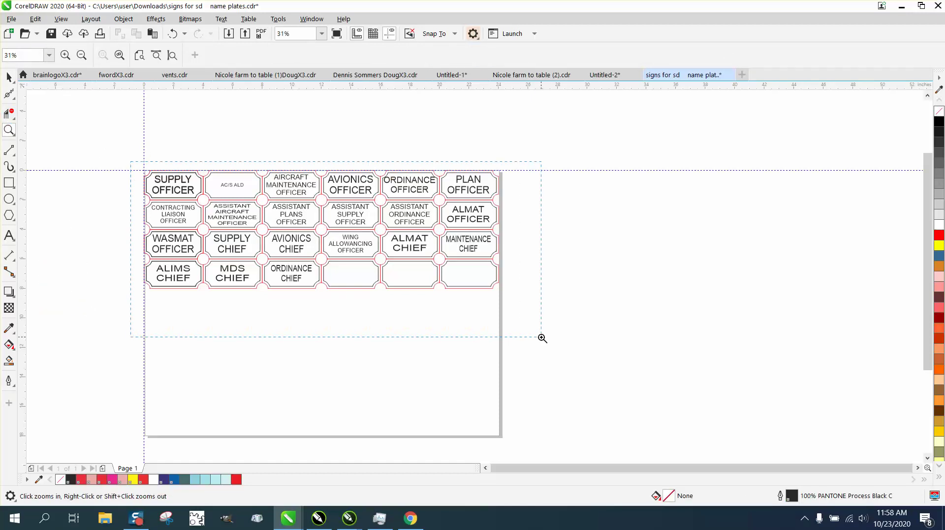
left_click_drag(217, 245, 542, 338)
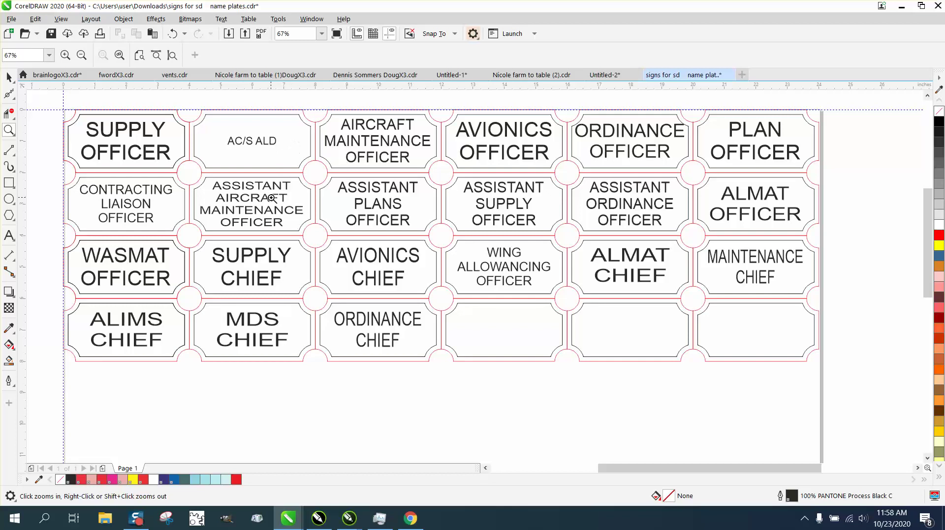
left_click(9, 77)
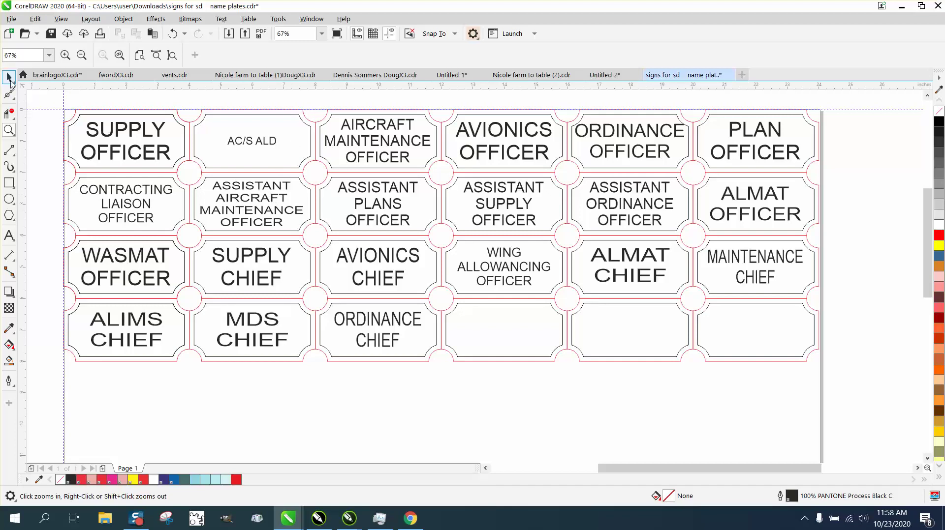
- Select every text object with Edit > Select All > Text and set them to 25 pt
left_click(258, 193)
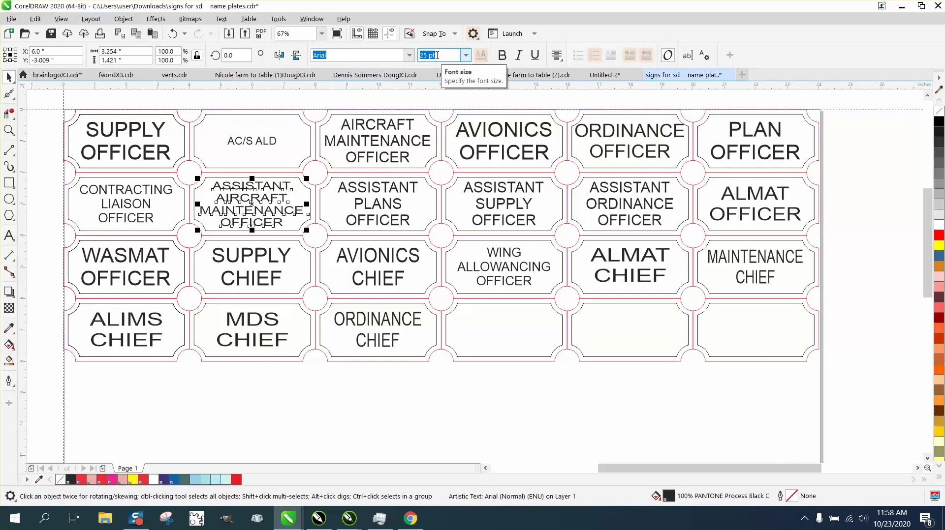
left_click(324, 96)
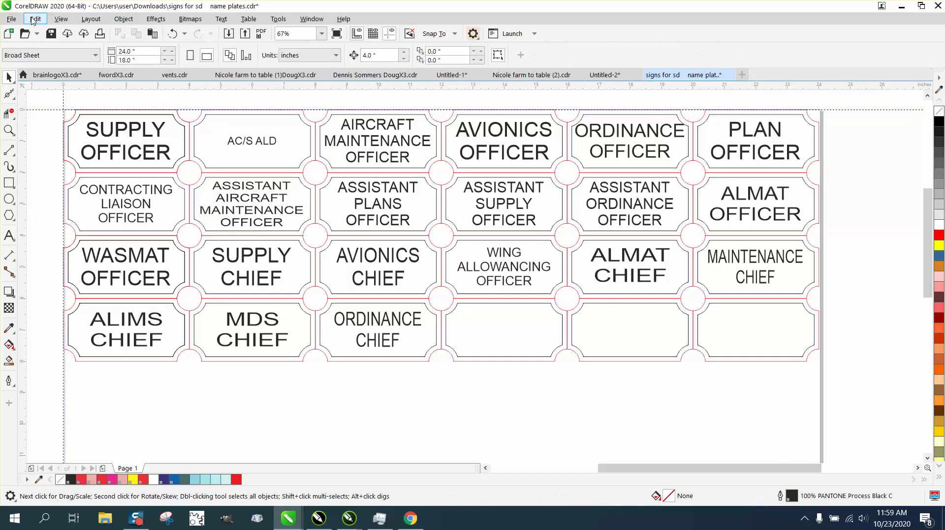
left_click(32, 20)
mouse_move(54, 197)
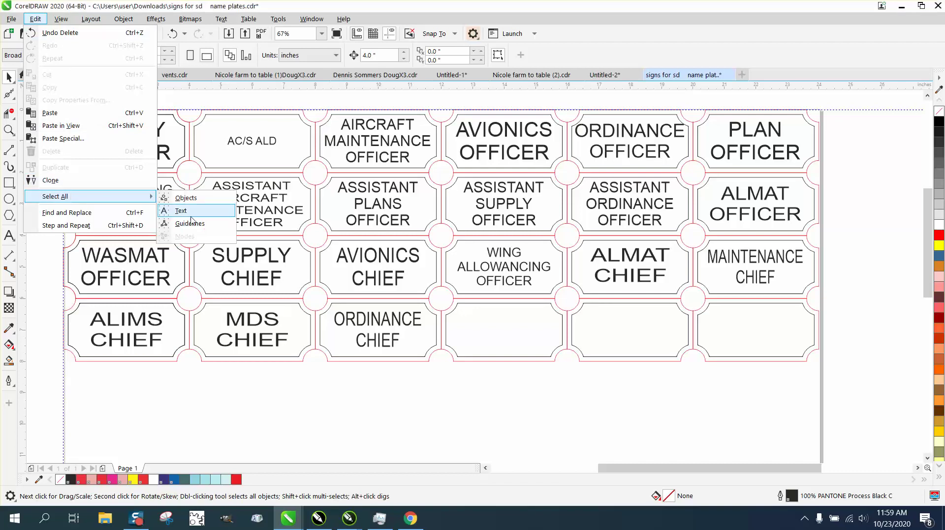
left_click(187, 211)
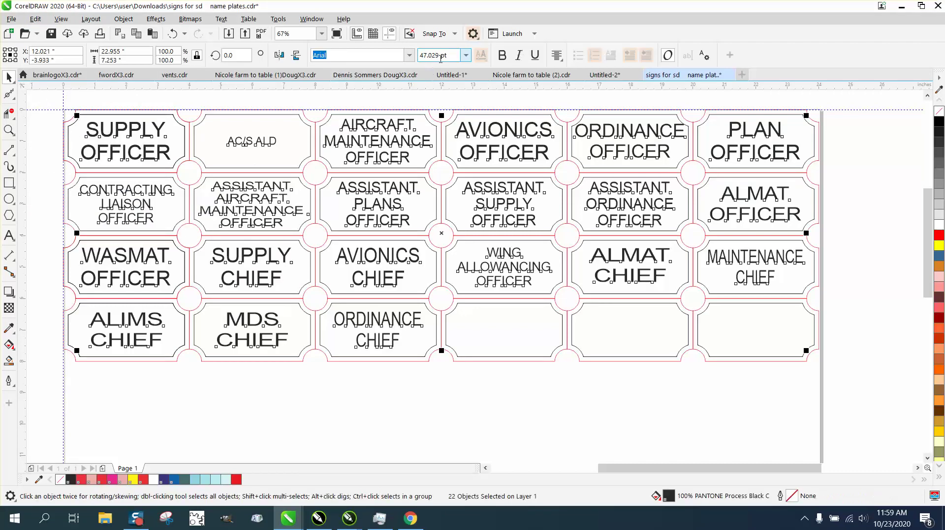
triple_click(449, 55)
type("25")
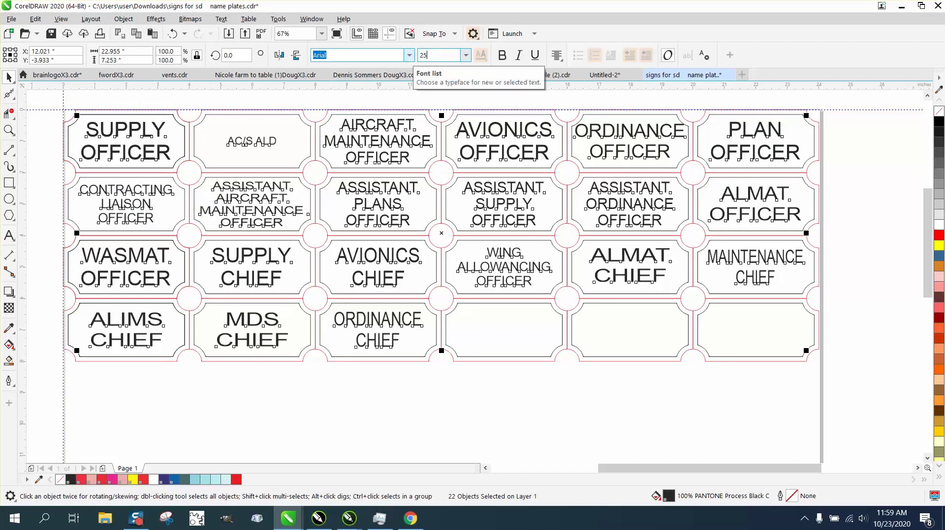
key("Return")
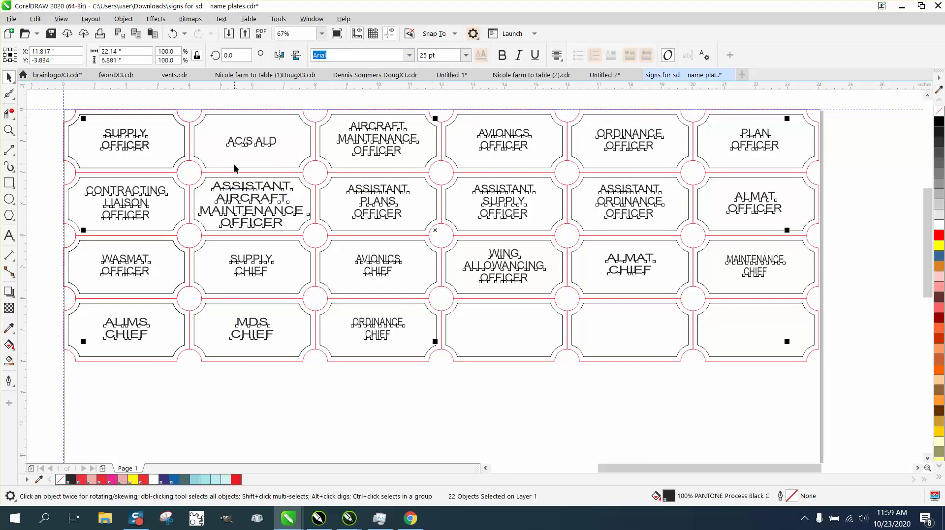
left_click(9, 130)
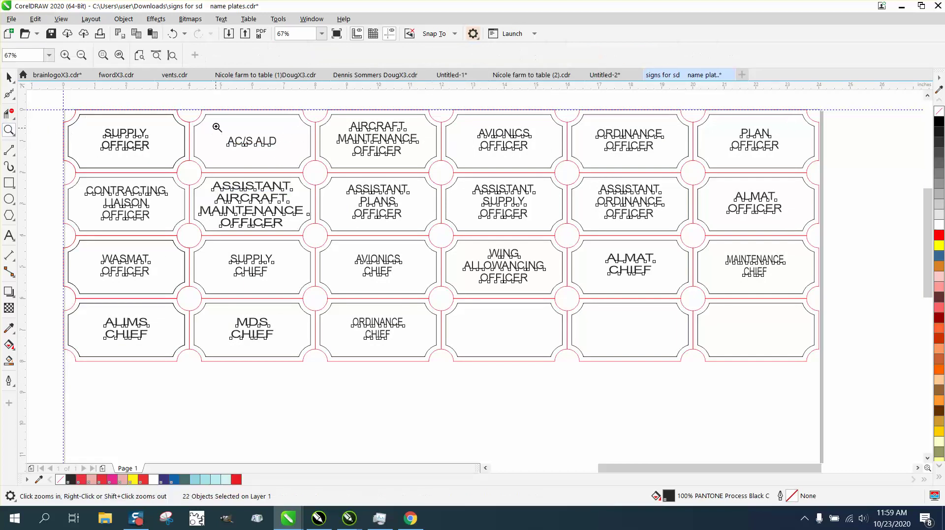
left_click_drag(211, 137, 347, 236)
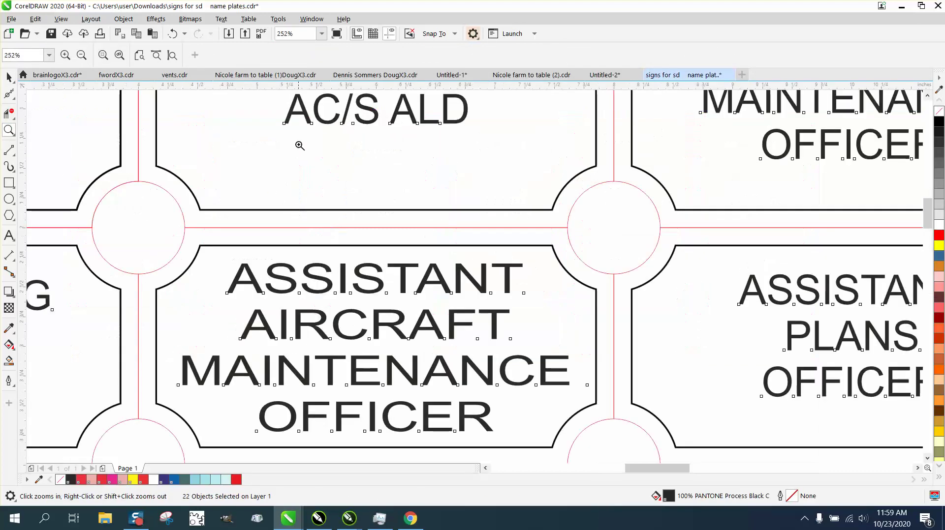
right_click(287, 278)
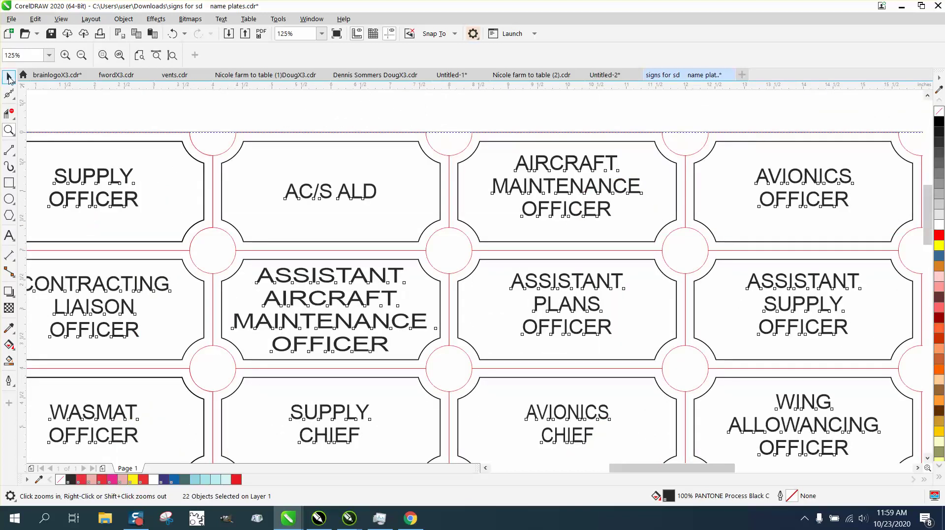
left_click(9, 78)
left_click(288, 271)
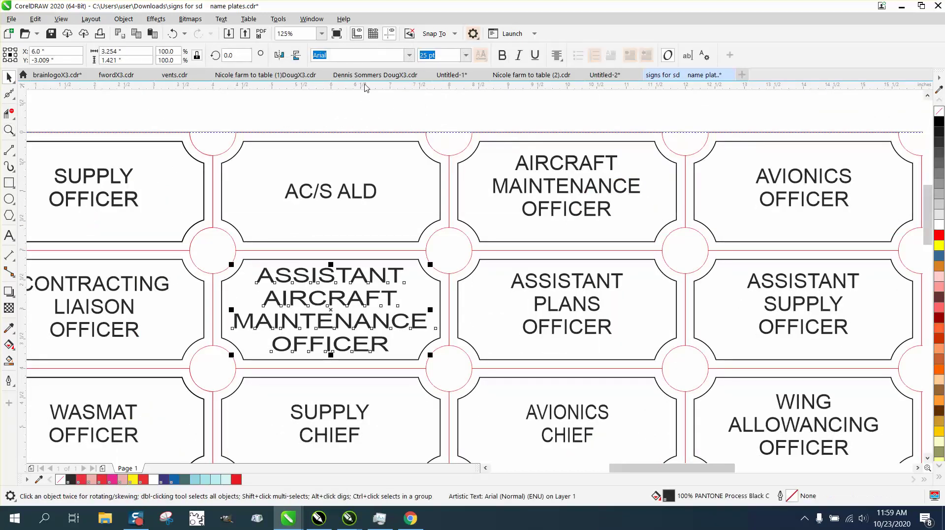
left_click(364, 196)
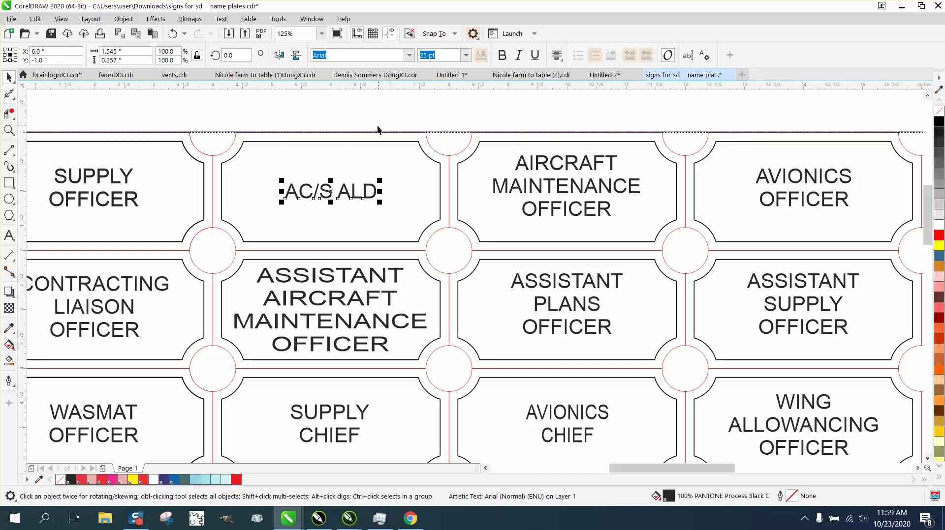
scroll(375, 129, "down", 2)
left_click(16, 137)
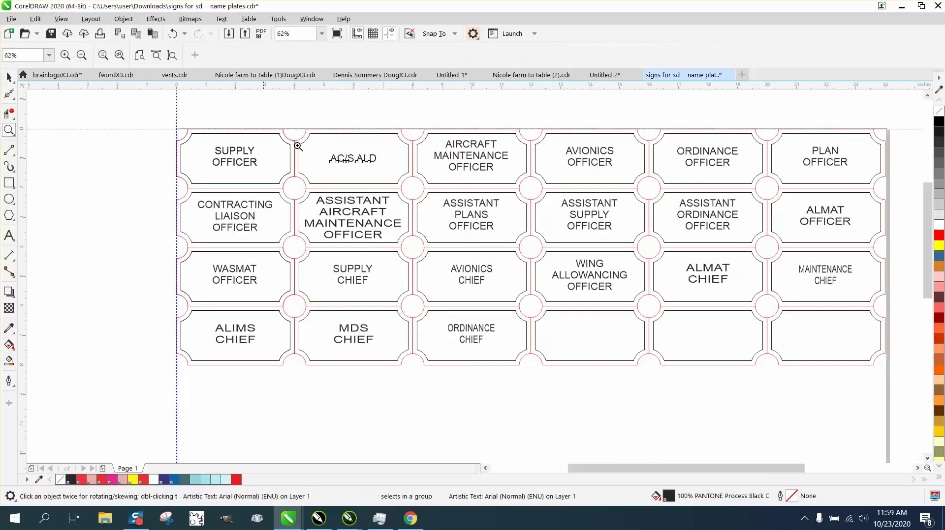
left_click_drag(412, 135, 596, 226)
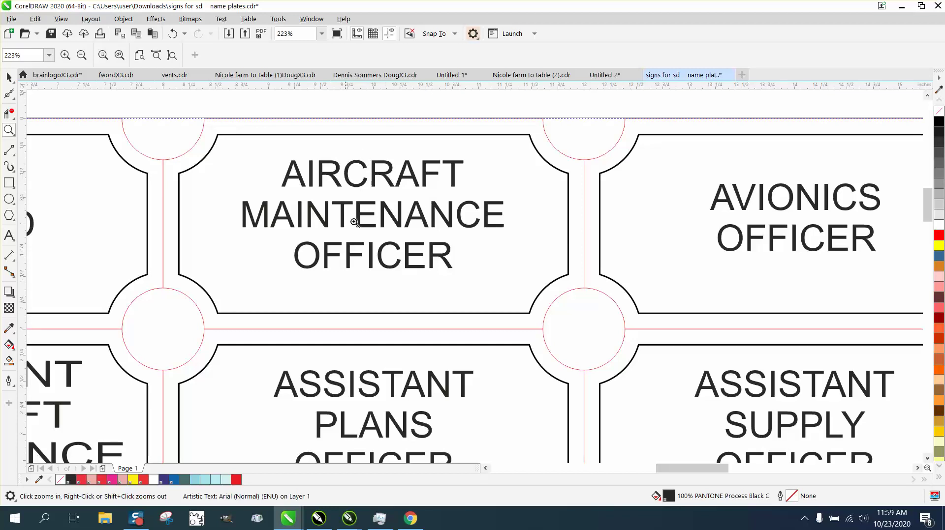
- Centre AIRCRAFT MAINTENANCE OFFICER vertically on its plate outline
left_click(14, 76)
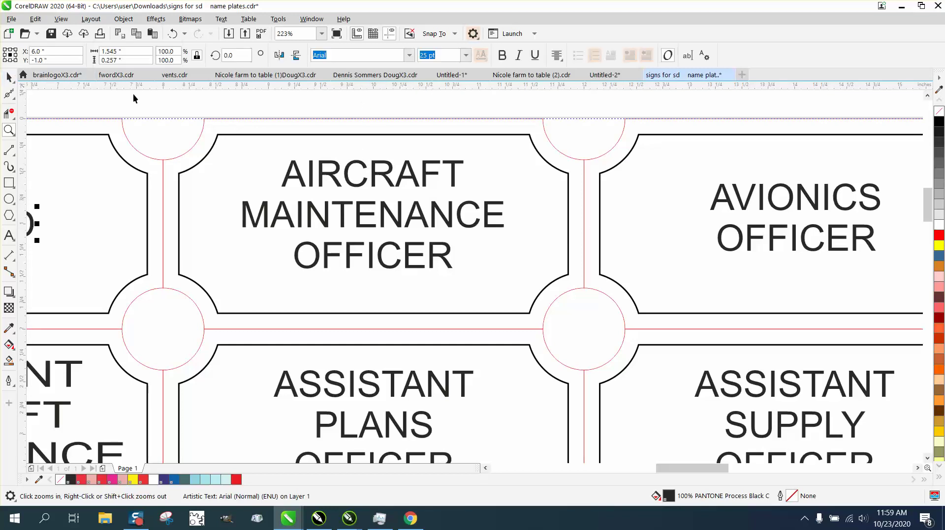
left_click(304, 187)
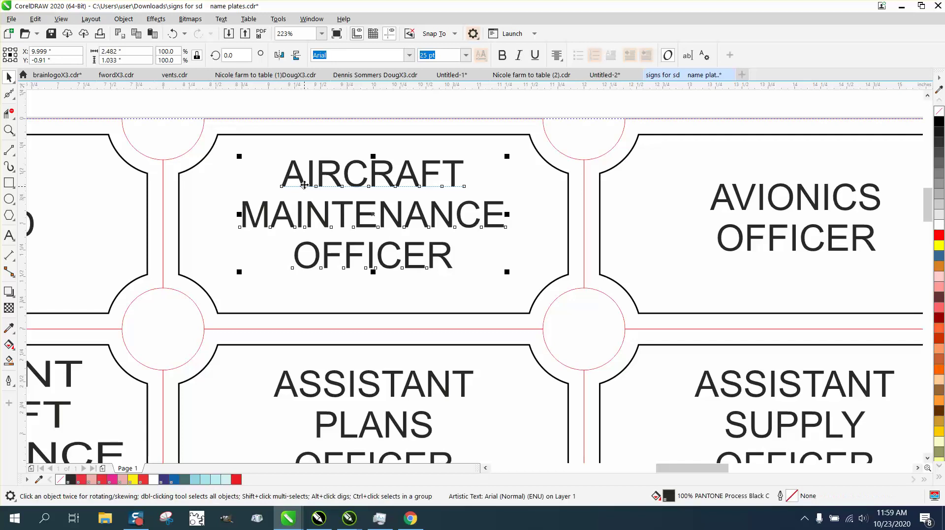
left_click(179, 208, "shift")
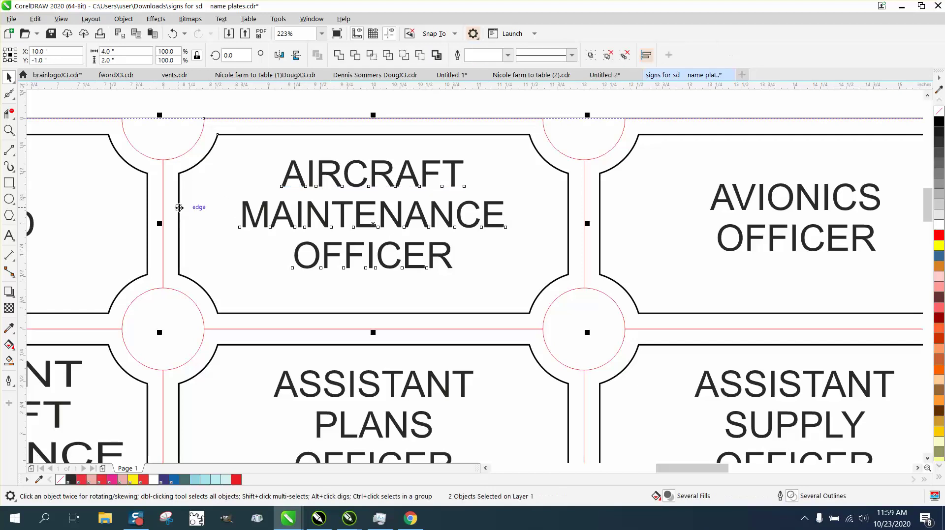
key("c")
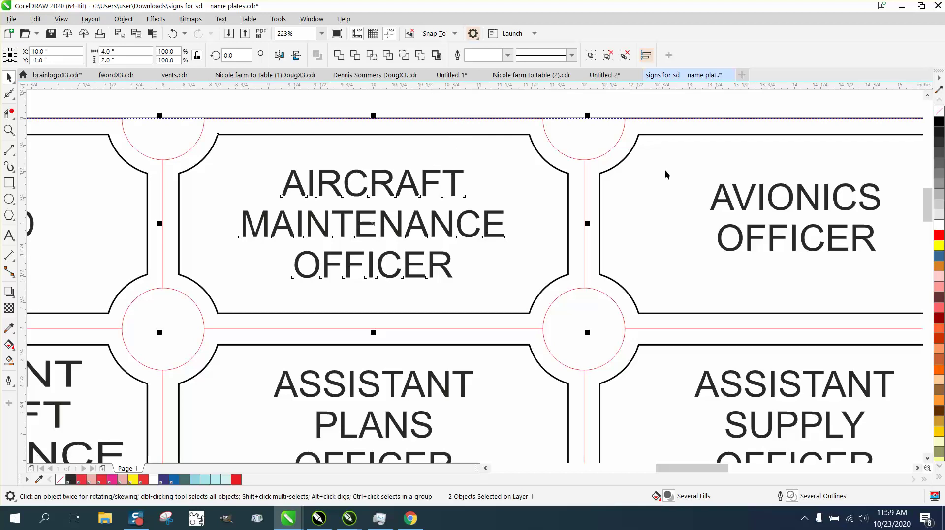
- Nudge the AVIONICS OFFICER text slightly lower in its plate
left_click(740, 207)
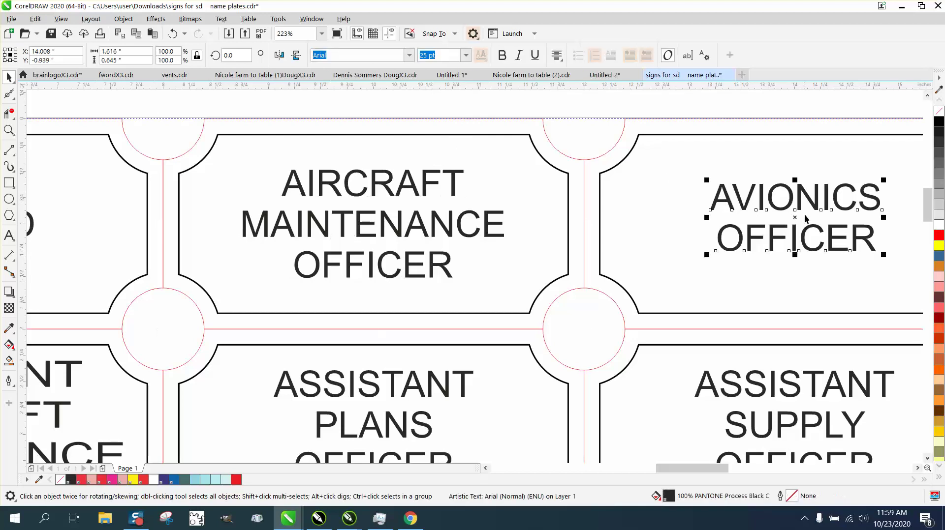
mouse_move(795, 217)
left_mouse_down()
mouse_move(689, 219)
mouse_move(784, 216)
mouse_move(795, 224)
left_mouse_up()
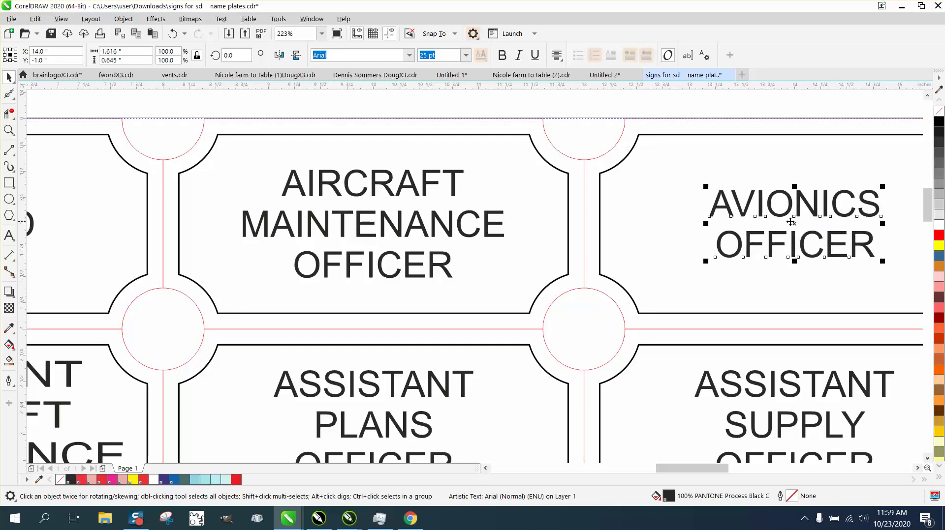
scroll(545, 217, "down", 4)
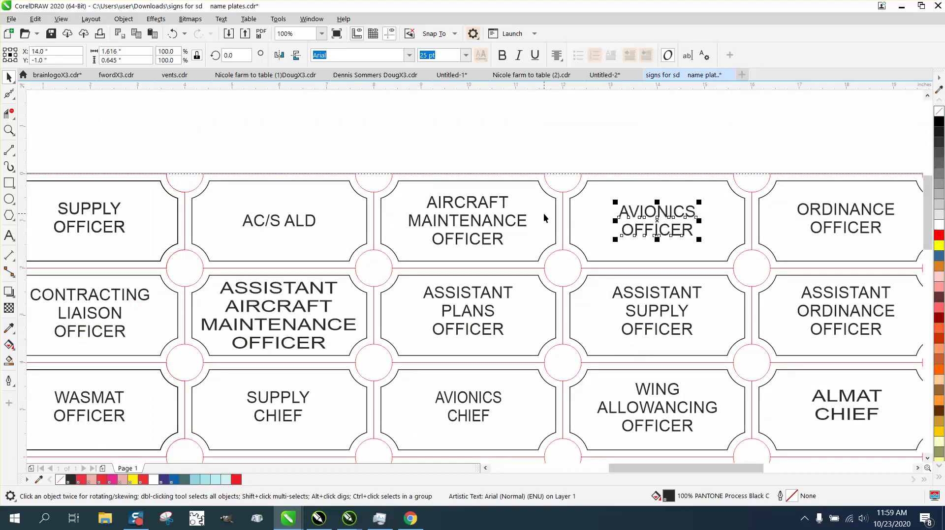
scroll(543, 217, "down", 2)
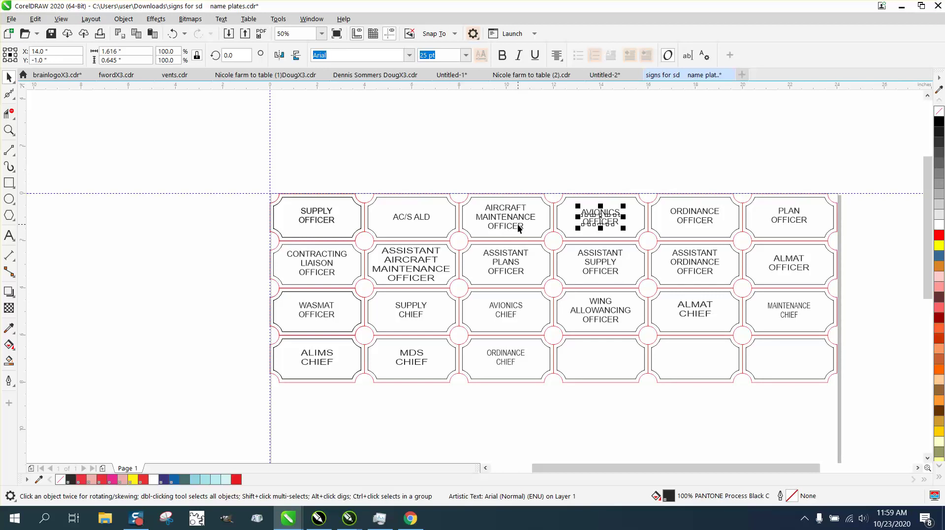
- Move AC/S ALD upward and align its plate frame to the text's centres
left_click(433, 199)
left_click(430, 217, "ctrl")
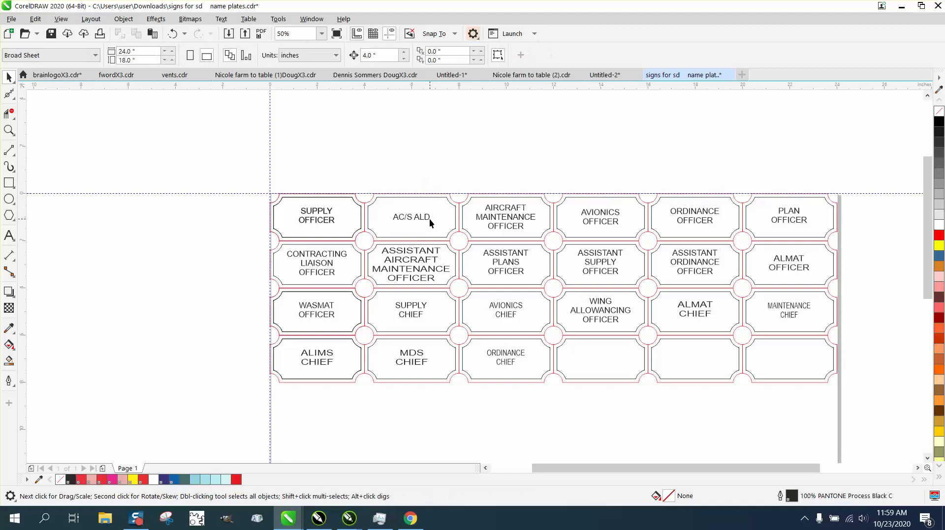
left_click_drag(430, 220, 424, 212)
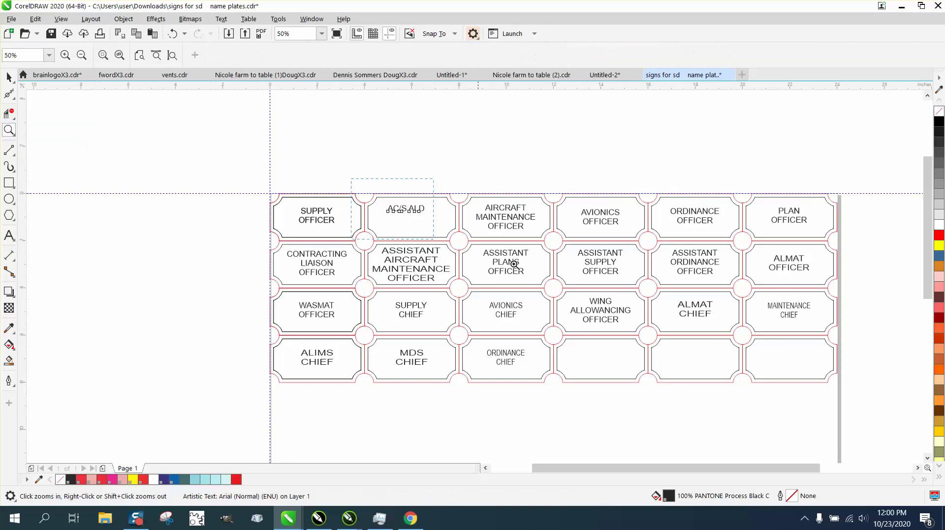
left_click_drag(514, 264, 595, 295)
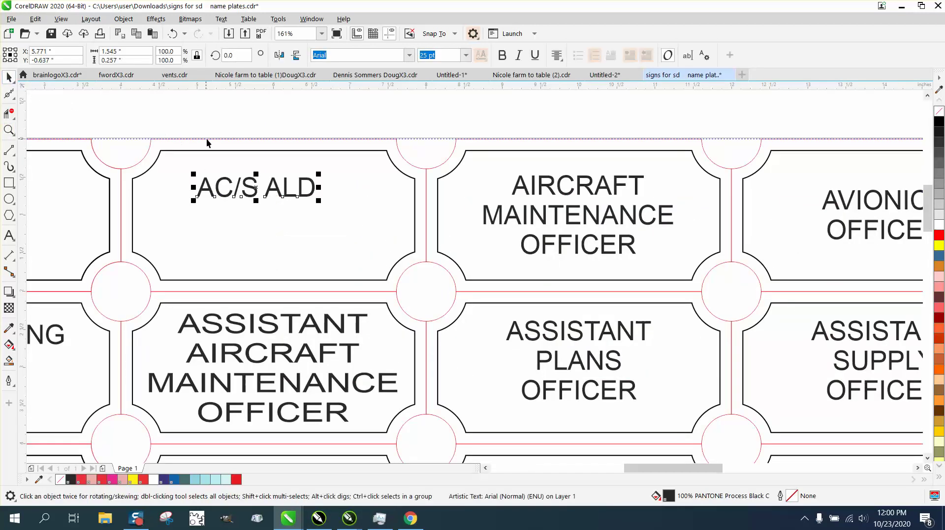
left_click(211, 151)
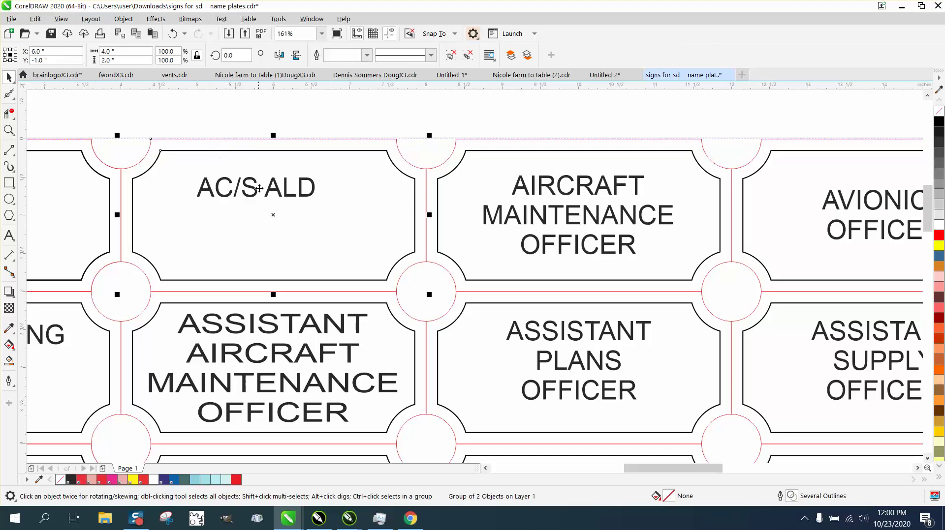
left_click(277, 192, "shift")
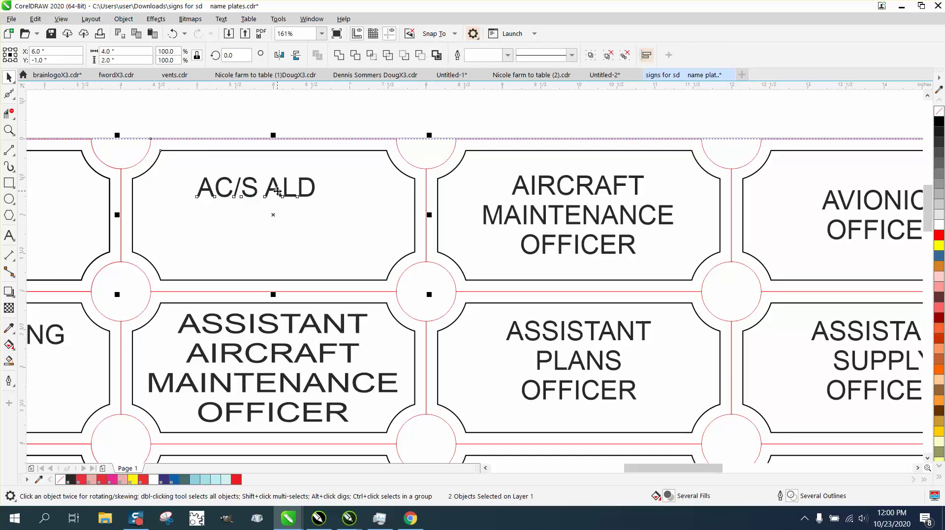
key("e")
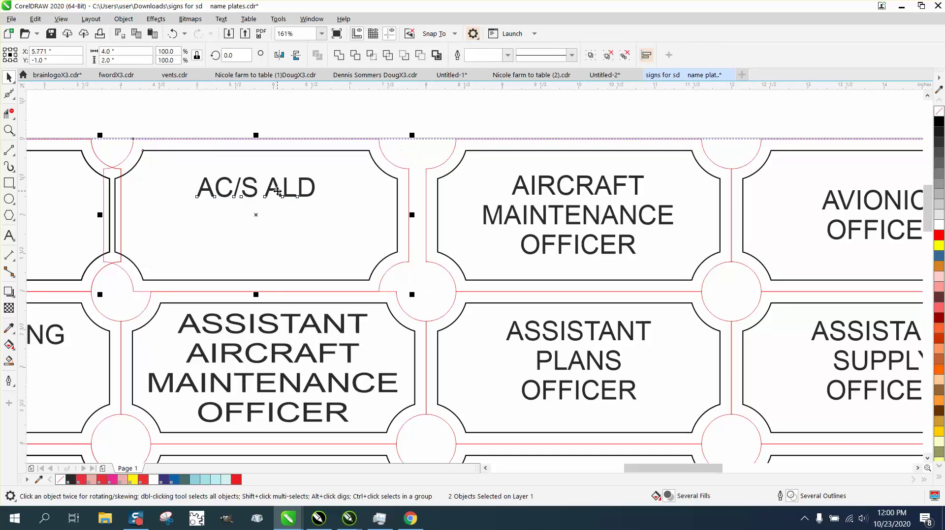
key("c")
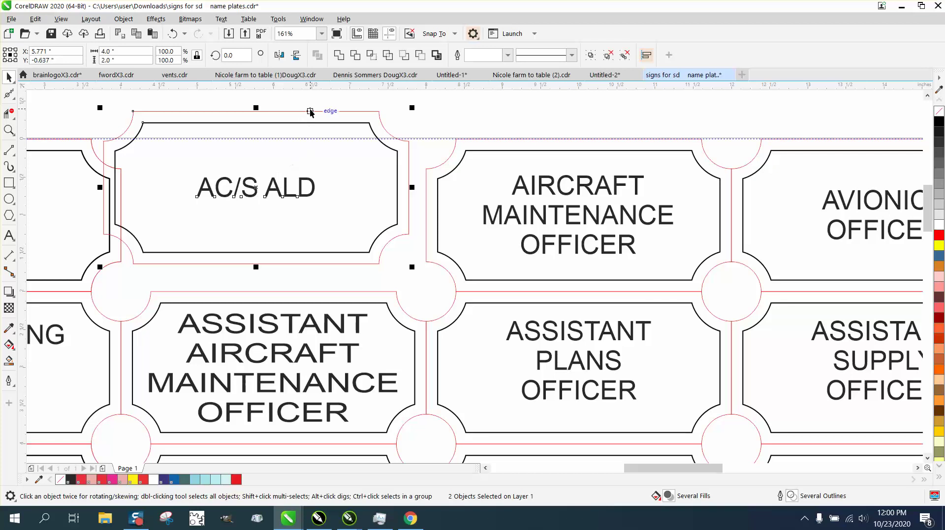
- Undo the frame and text moves, restoring the AC/S ALD plate
left_click(311, 103)
left_click(172, 39)
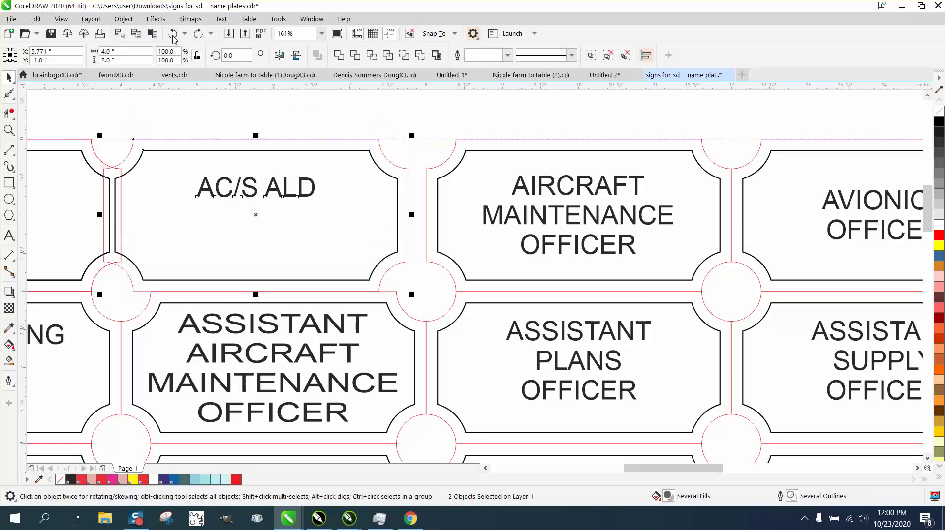
left_click(172, 39)
left_click(172, 39)
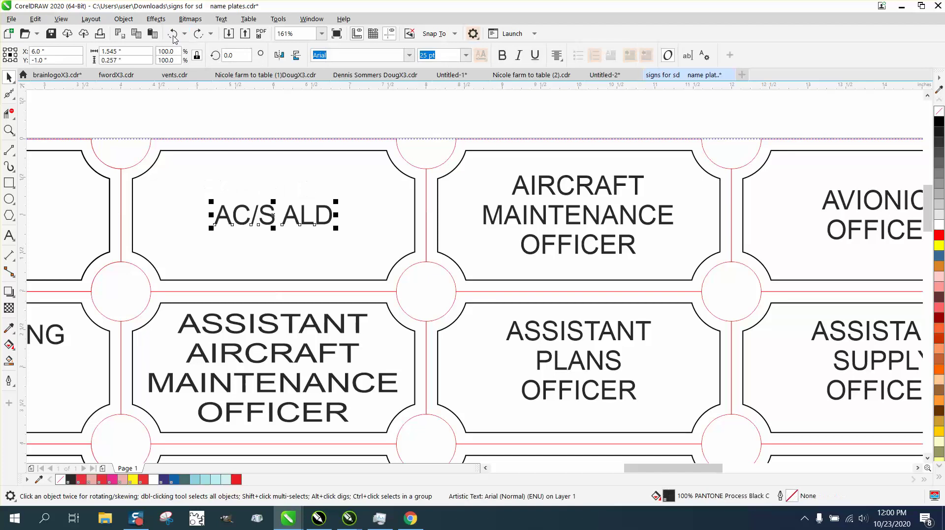
- Centre the AC/S ALD text on its plate frame
left_click(301, 127)
left_click(316, 212)
left_click(308, 150, "shift")
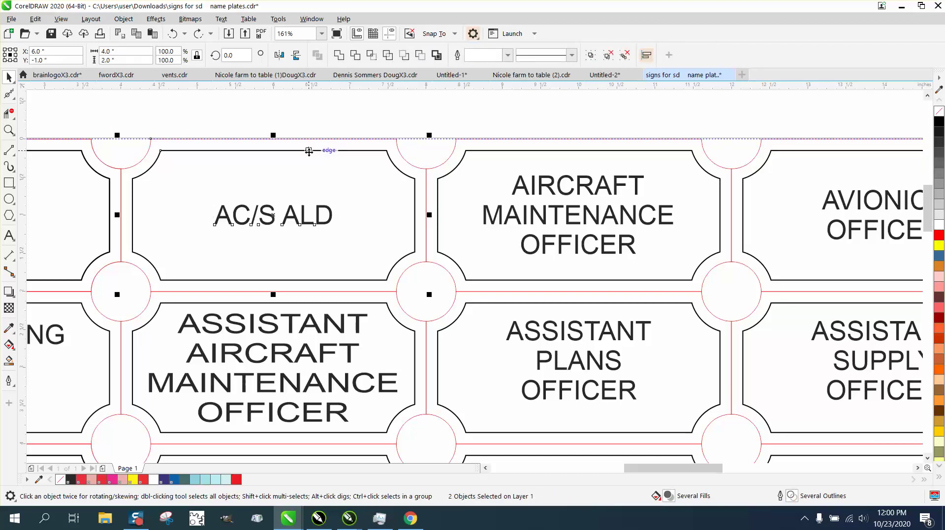
key("c")
- Drag SUPPLY OFFICER texts out of their plates, then undo the last move
scroll(363, 207, "down", 2)
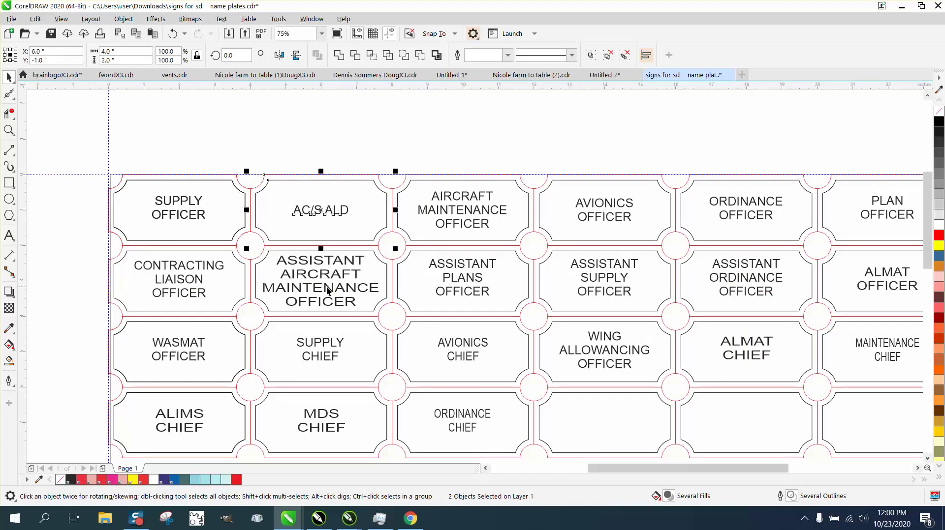
scroll(326, 289, "down", 1)
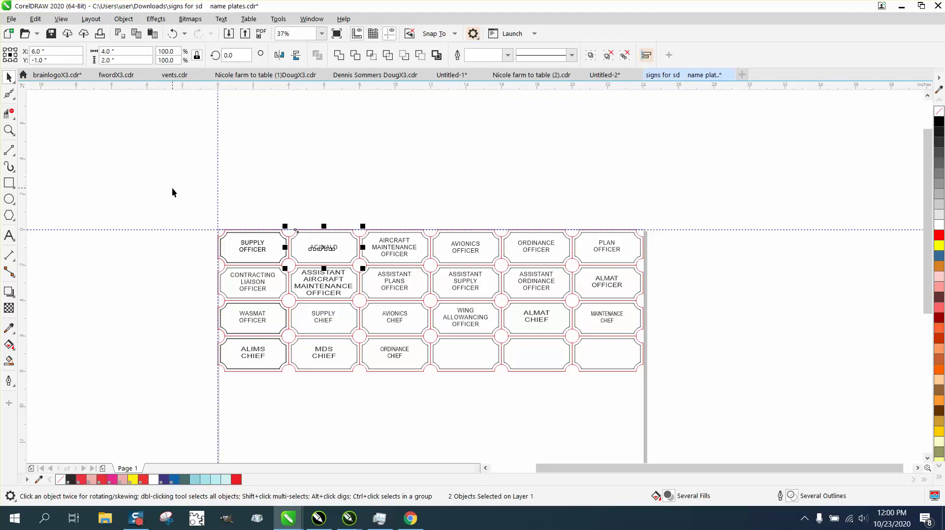
mouse_move(259, 250)
left_mouse_down()
mouse_move(198, 228)
mouse_move(156, 189)
left_mouse_up()
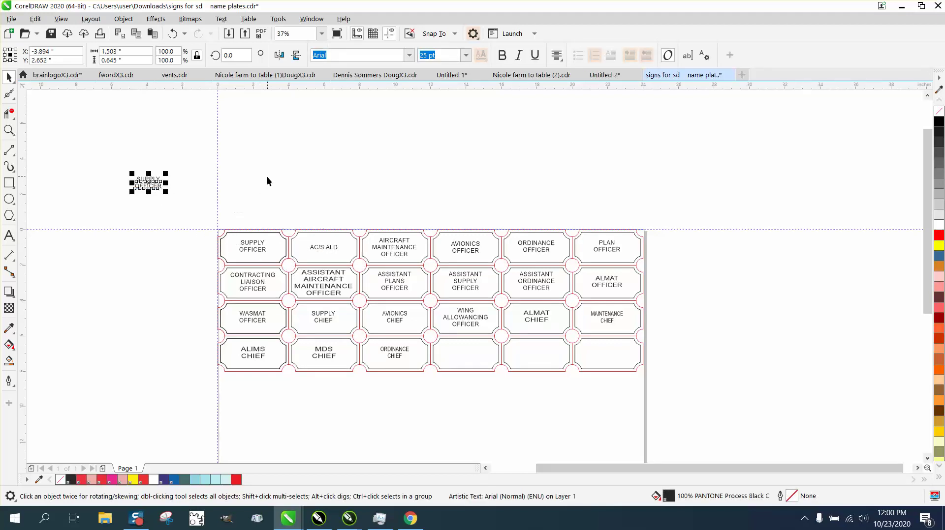
left_click_drag(245, 241, 244, 202)
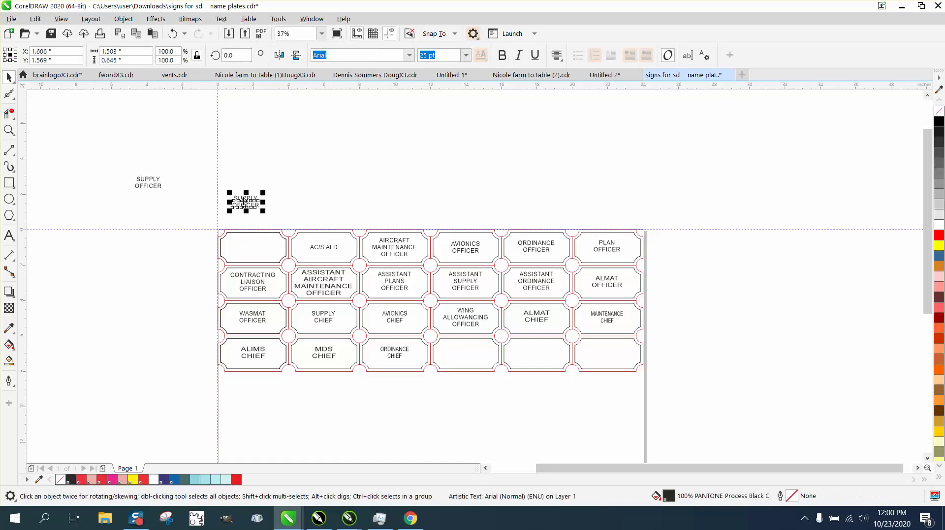
left_click(173, 35)
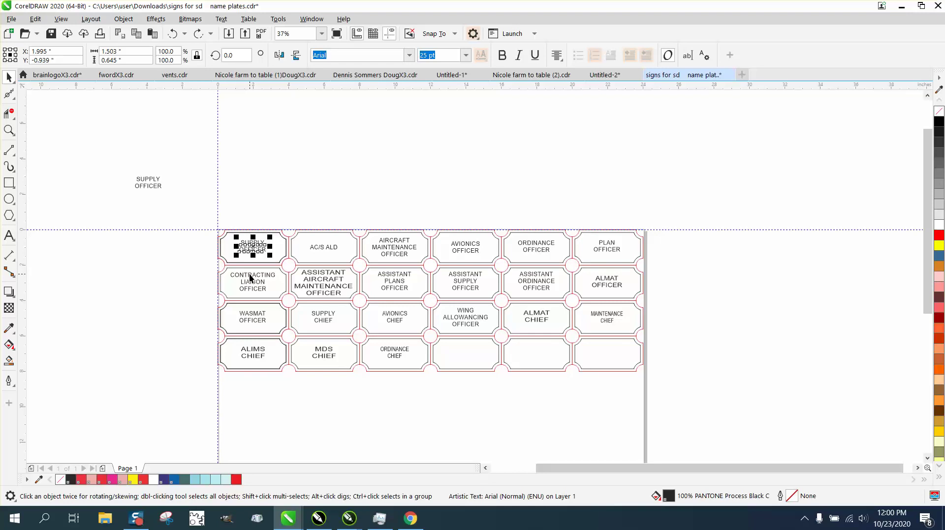
- Copy the spare SUPPLY OFFICER text below itself and edit the copy to read OFFICER
left_click(156, 185)
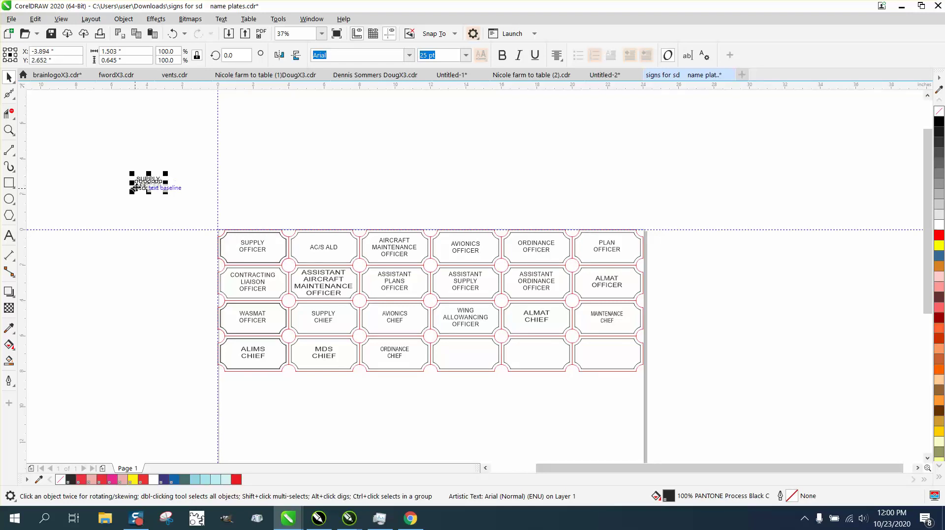
left_click_drag(160, 183, 150, 215)
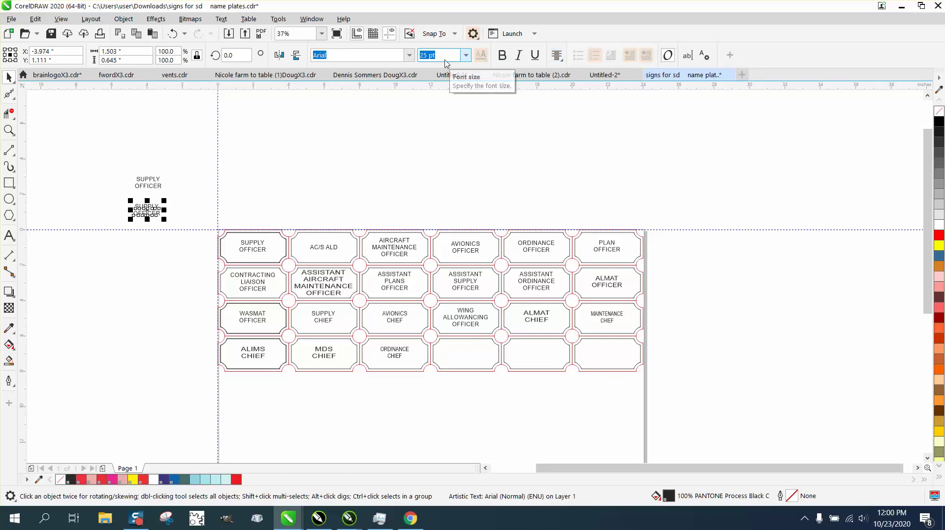
left_click(687, 55)
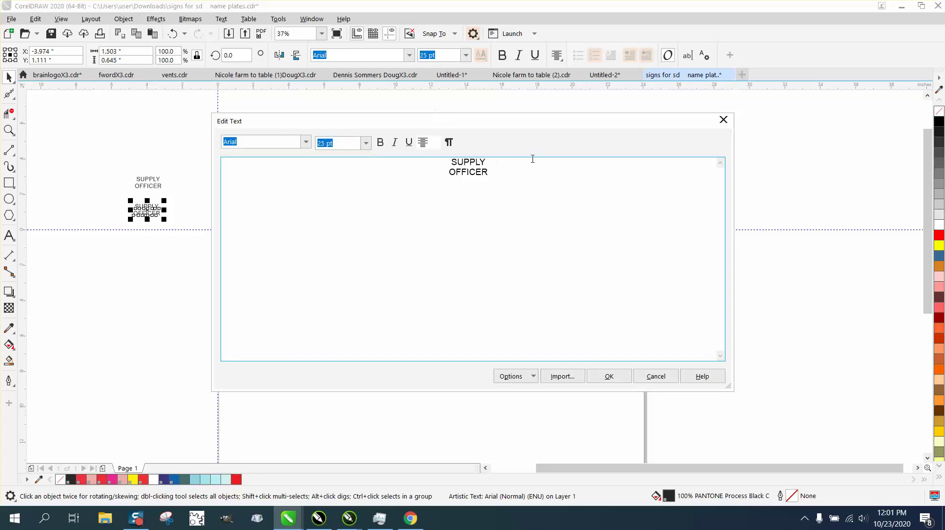
left_click_drag(484, 161, 433, 162)
key("Delete")
left_click(609, 377)
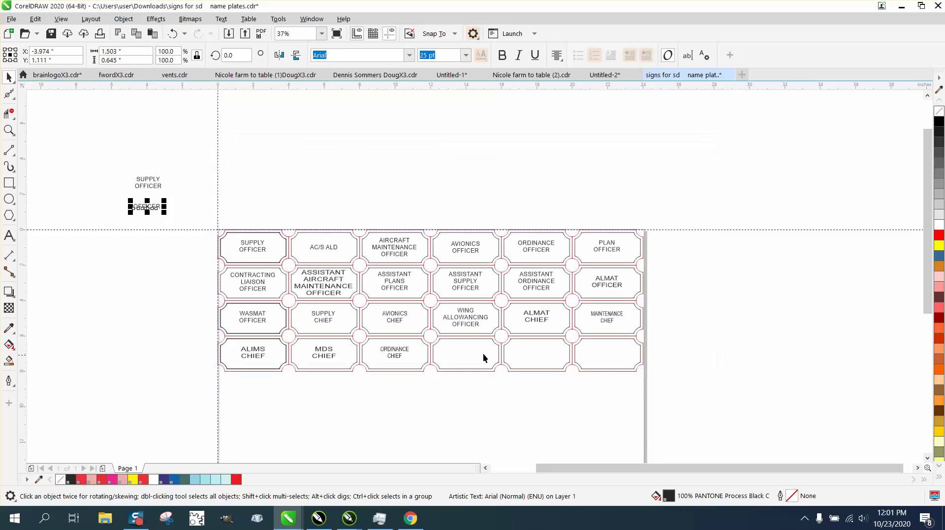
left_click(150, 275)
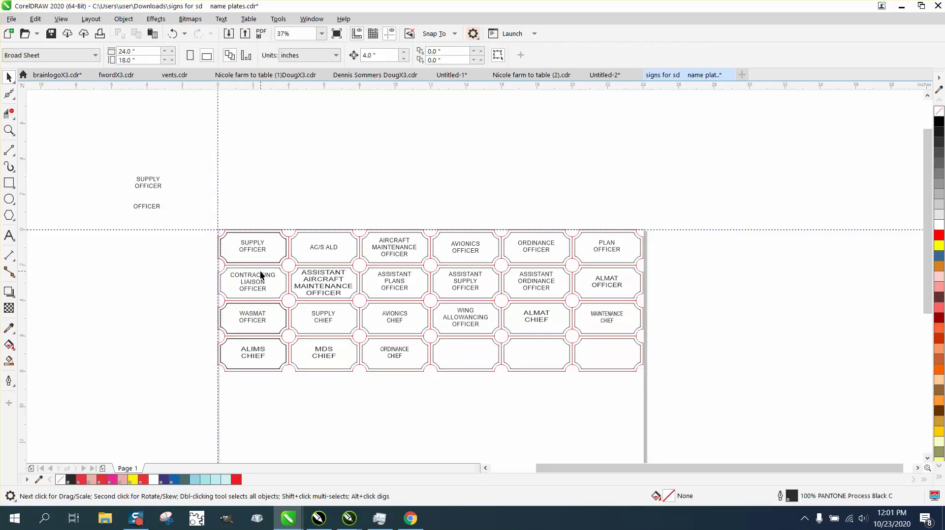
- Move SUPPLY OFFICER and AC/S ALD above the sheet and centre OFFICER on the first plate
left_click_drag(253, 250, 259, 210)
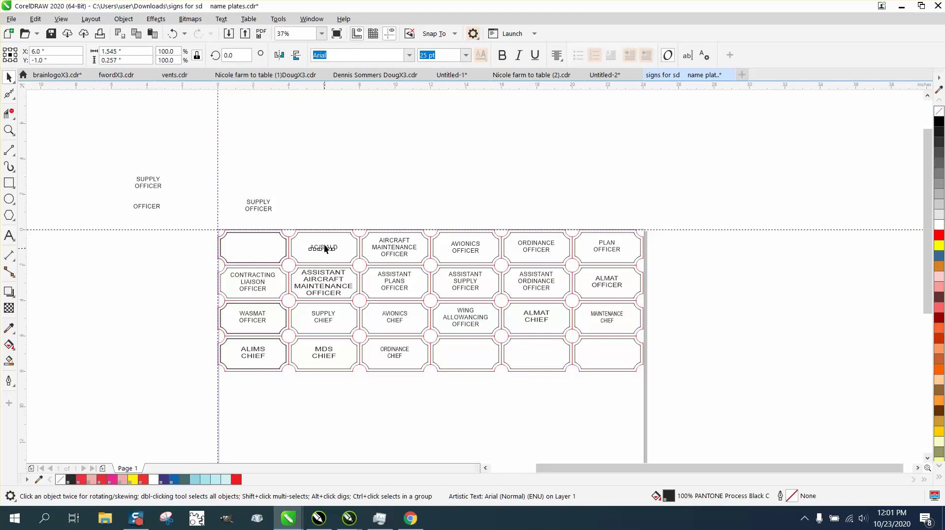
left_click_drag(324, 244, 324, 191)
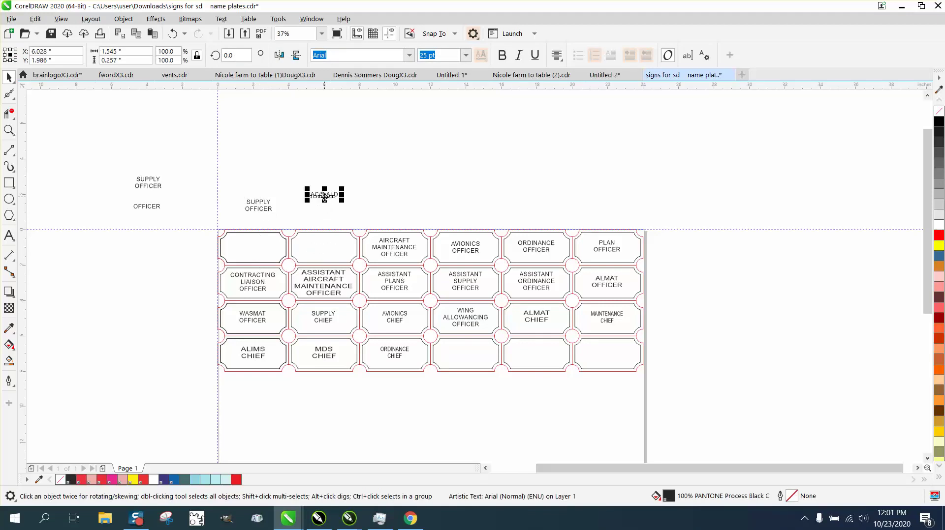
left_click(153, 208)
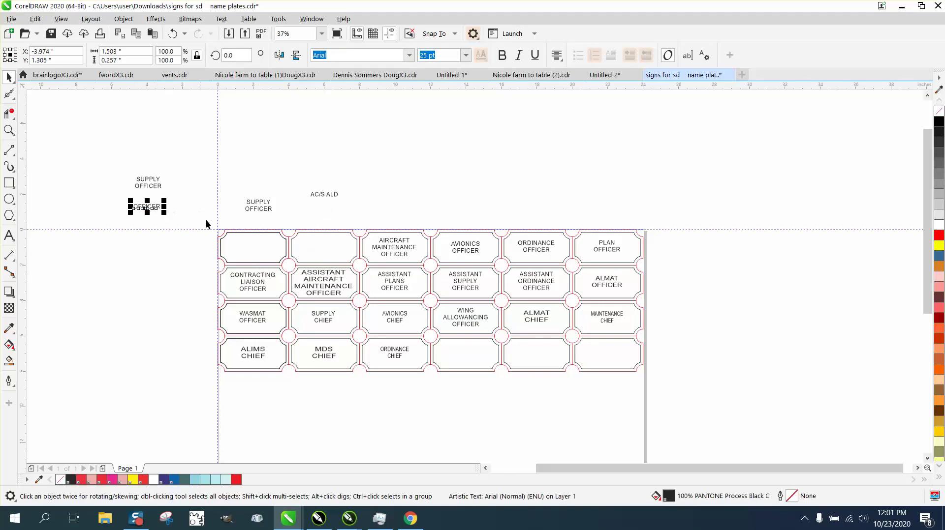
left_click(249, 235, "shift")
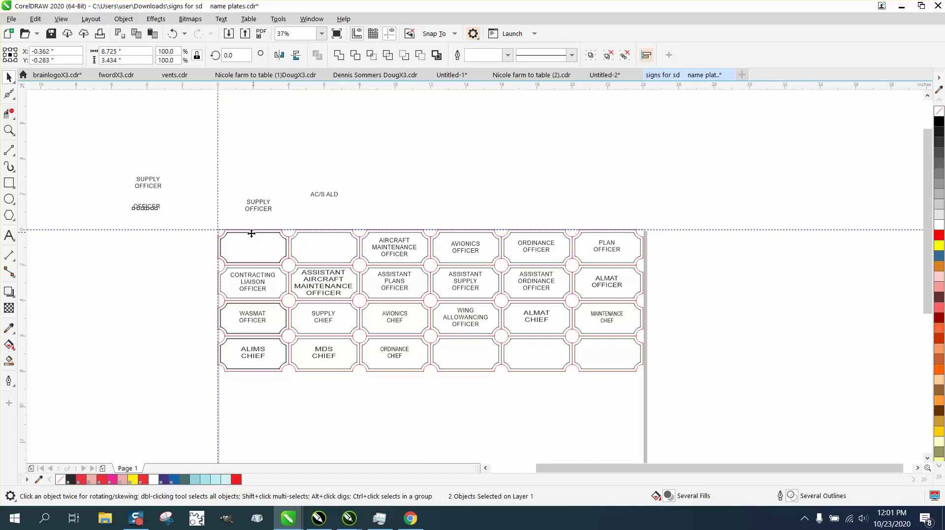
key("c")
key("e")
- Centre the spare SUPPLY OFFICER text on the second plate
left_click(334, 251)
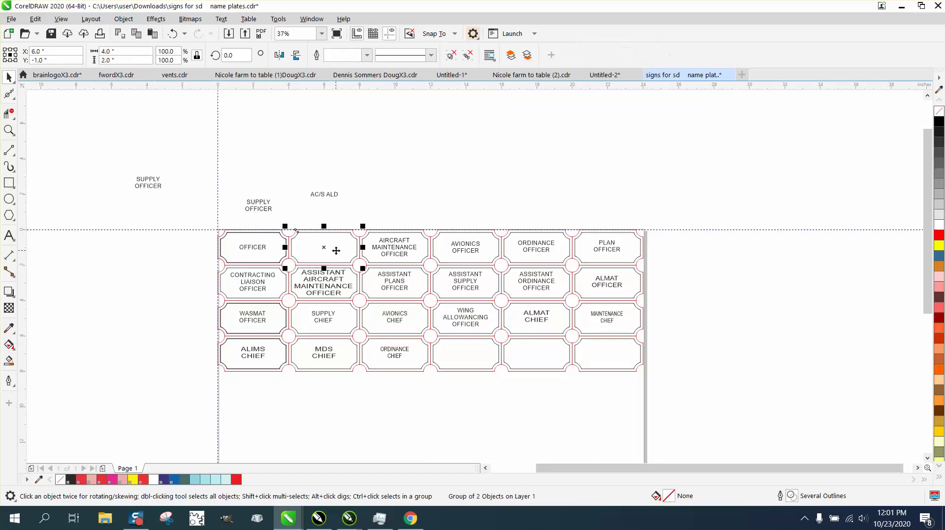
left_click(154, 183)
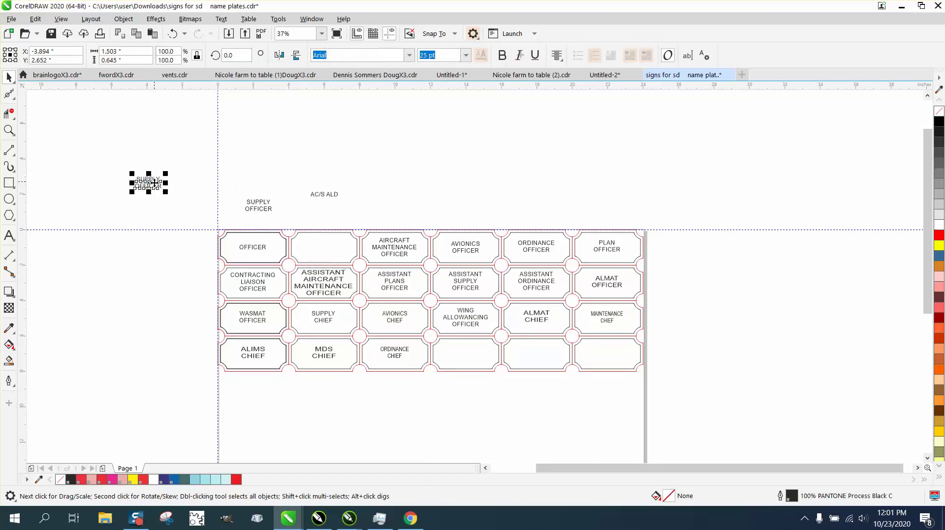
left_click(313, 243, "shift")
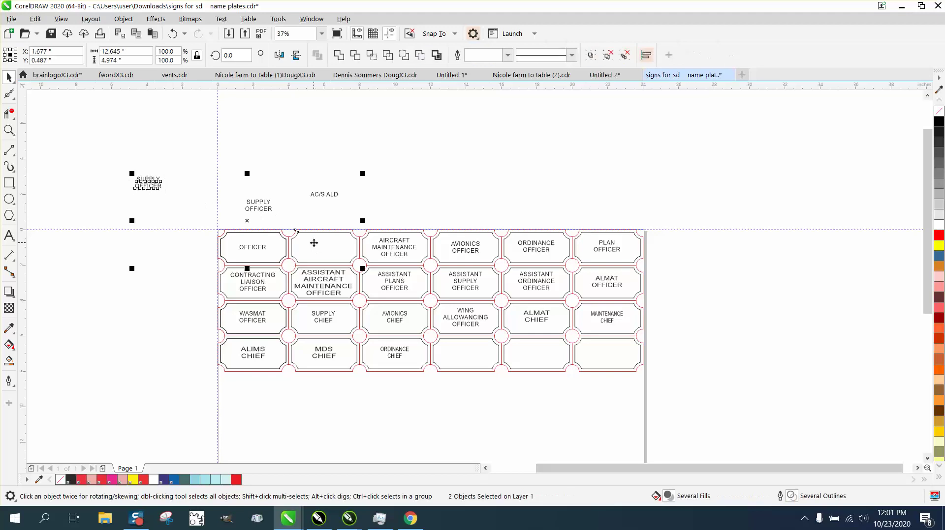
key("c")
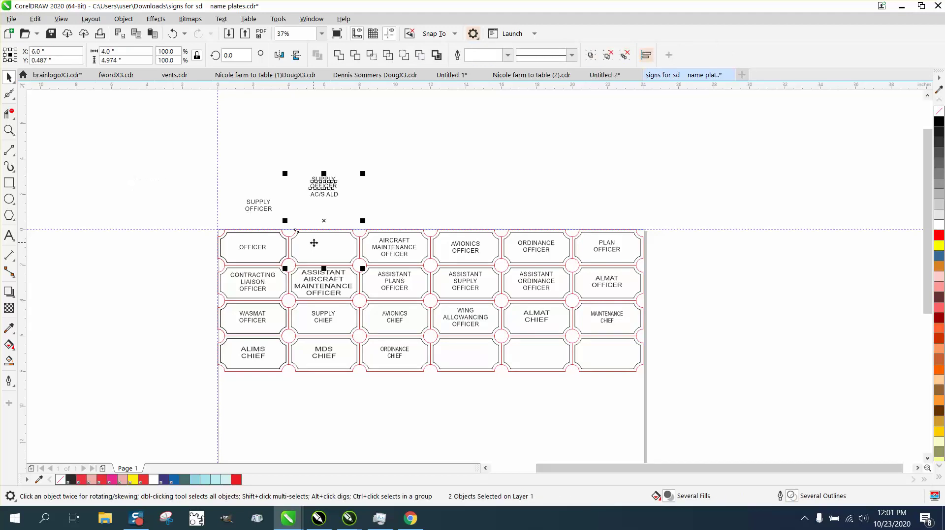
key("e")
left_click(371, 217)
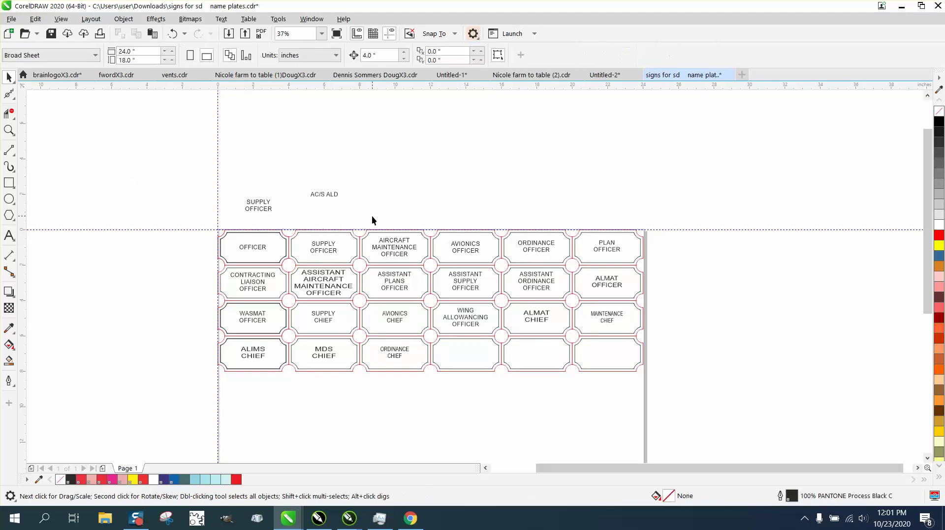
left_click(10, 131)
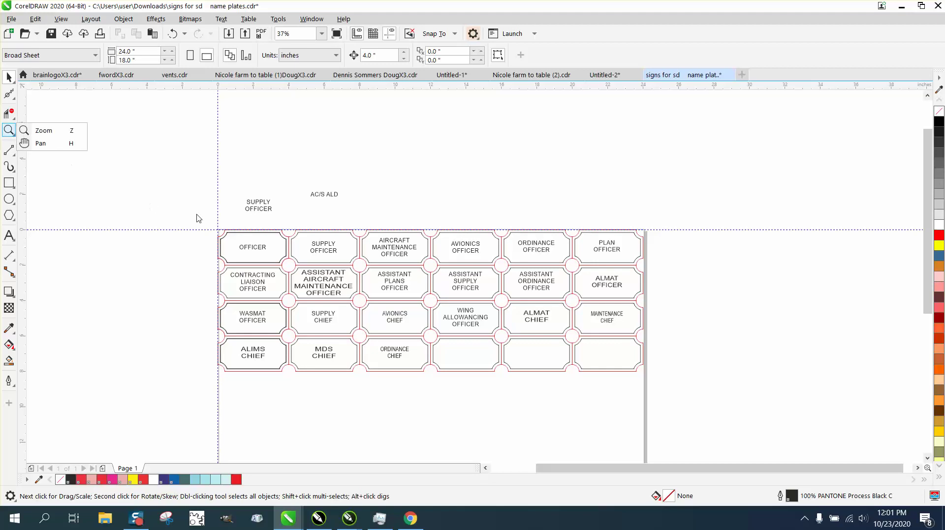
left_click(58, 131)
left_click_drag(195, 213, 453, 294)
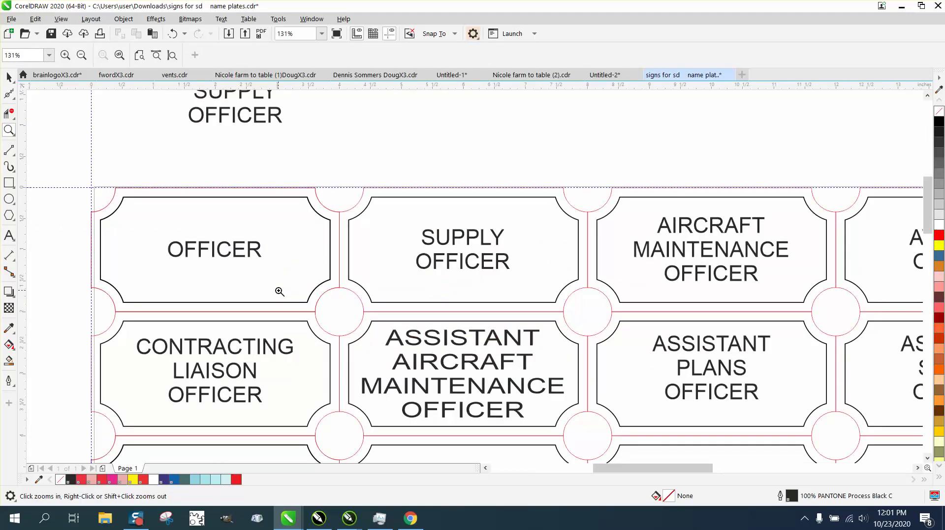
scroll(279, 291, "down", 1)
scroll(279, 292, "down", 2)
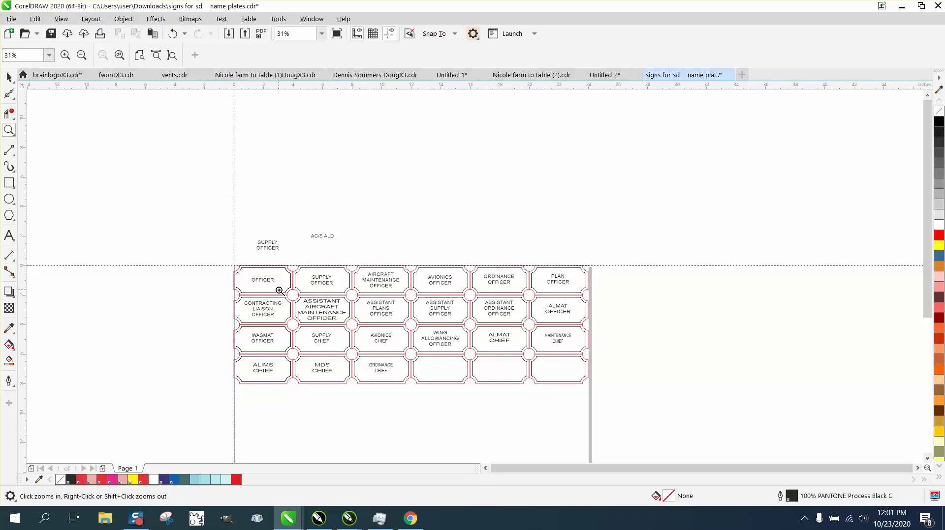
left_click(648, 361)
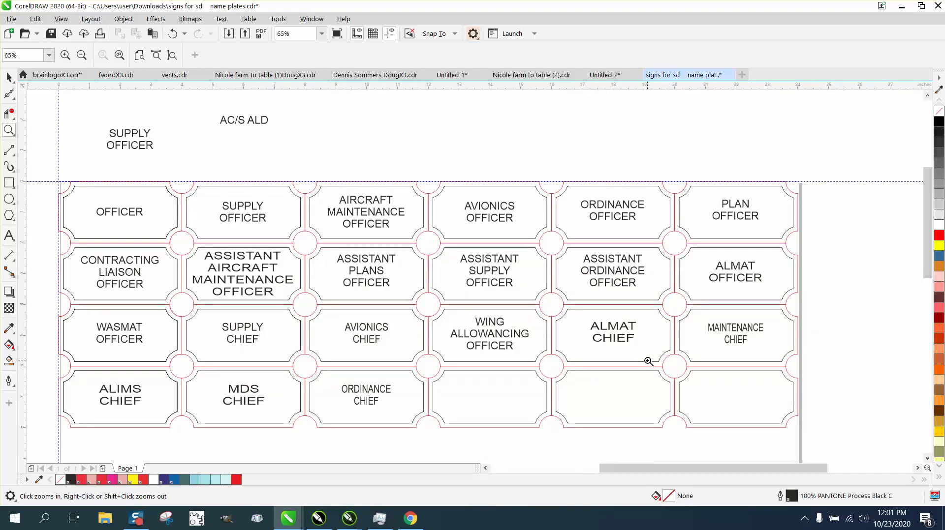